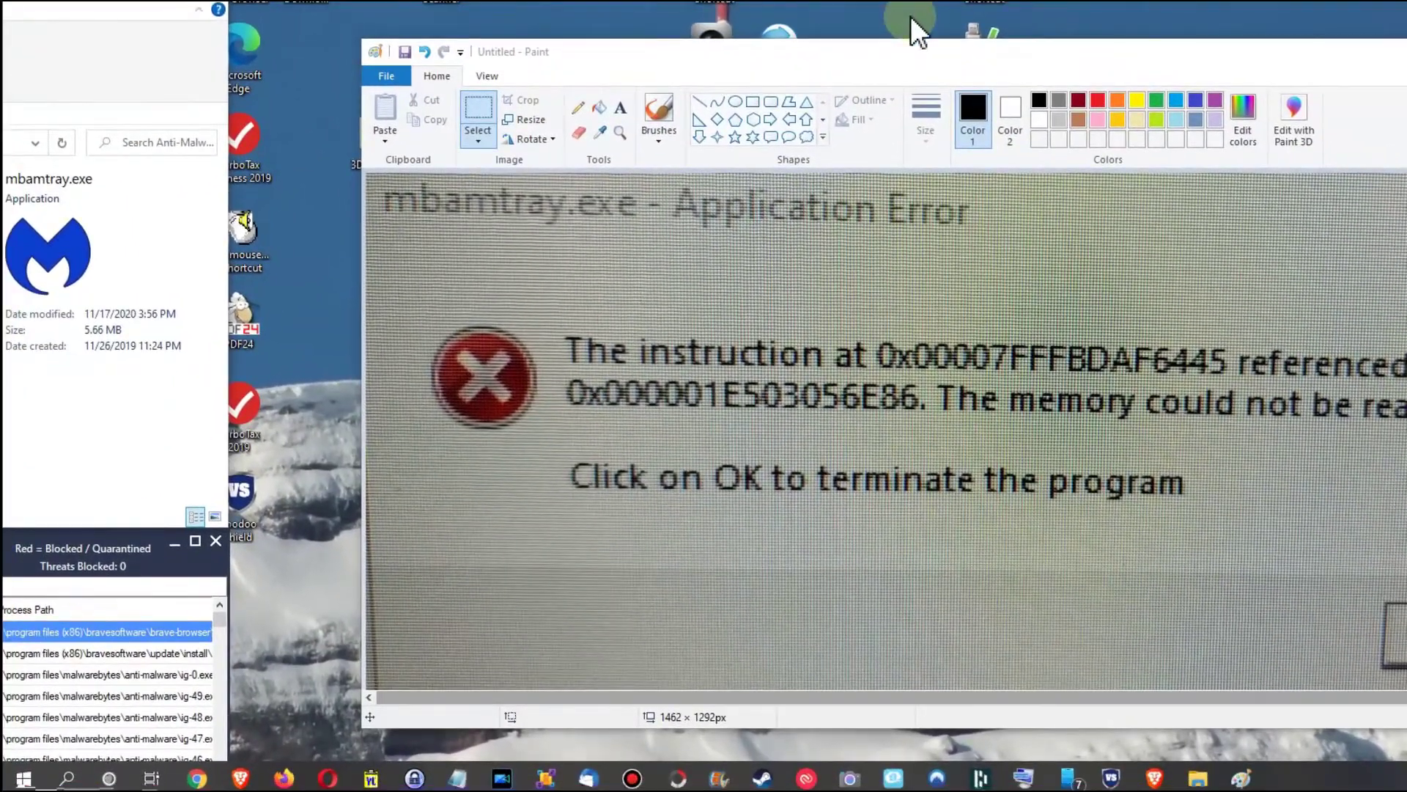
Step: Search for mbamtray, then search 'virus' and open the Virus & threat protection settings
key(super)
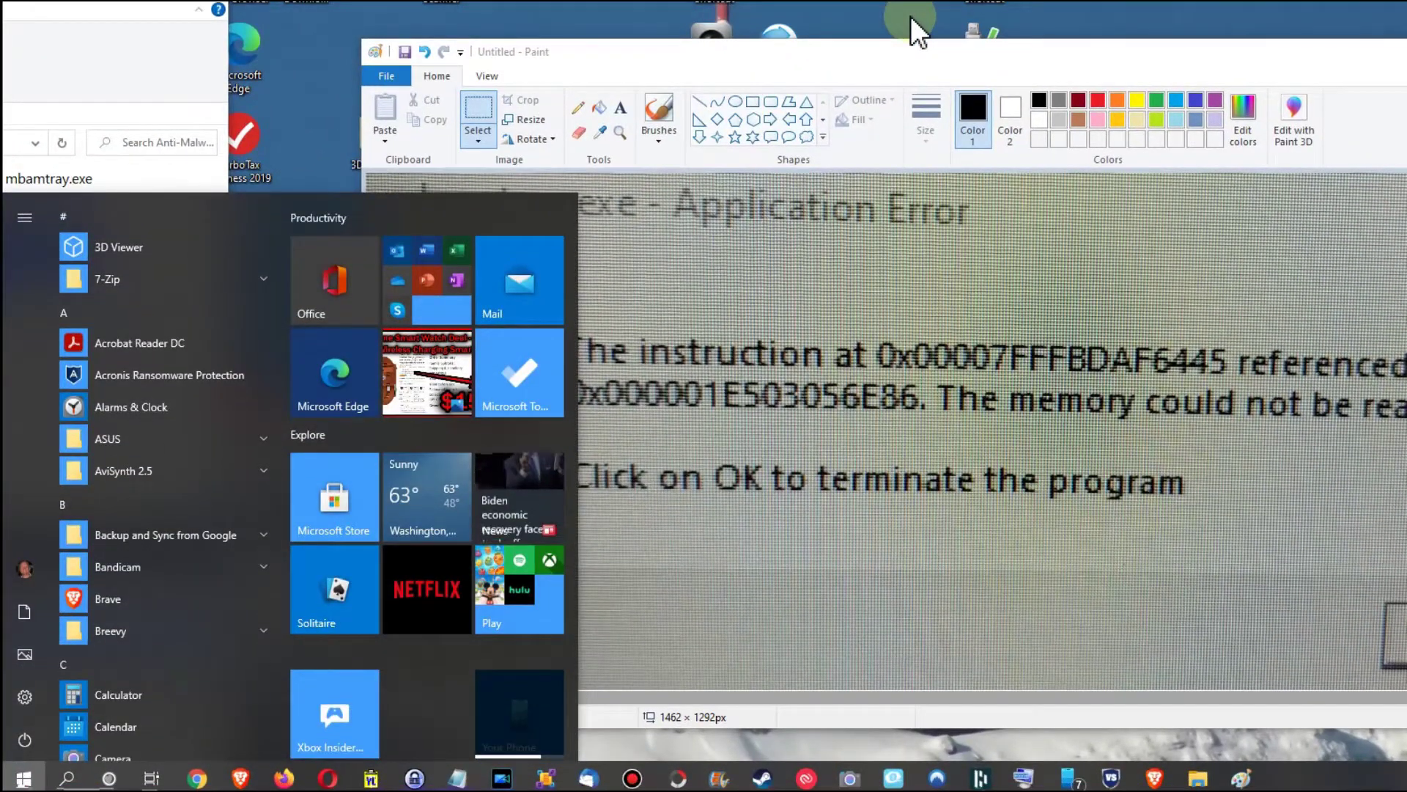
text(mbam)
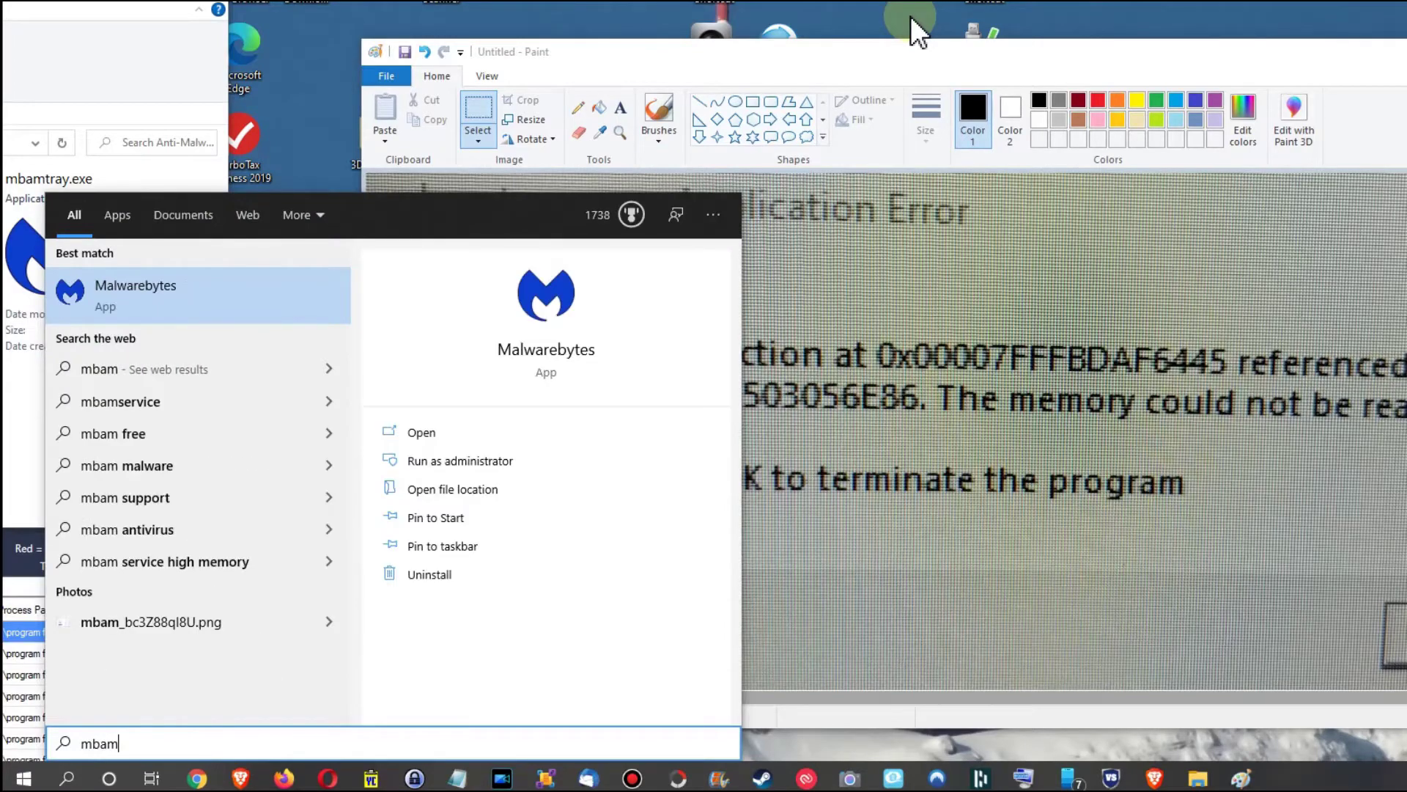
text(tray)
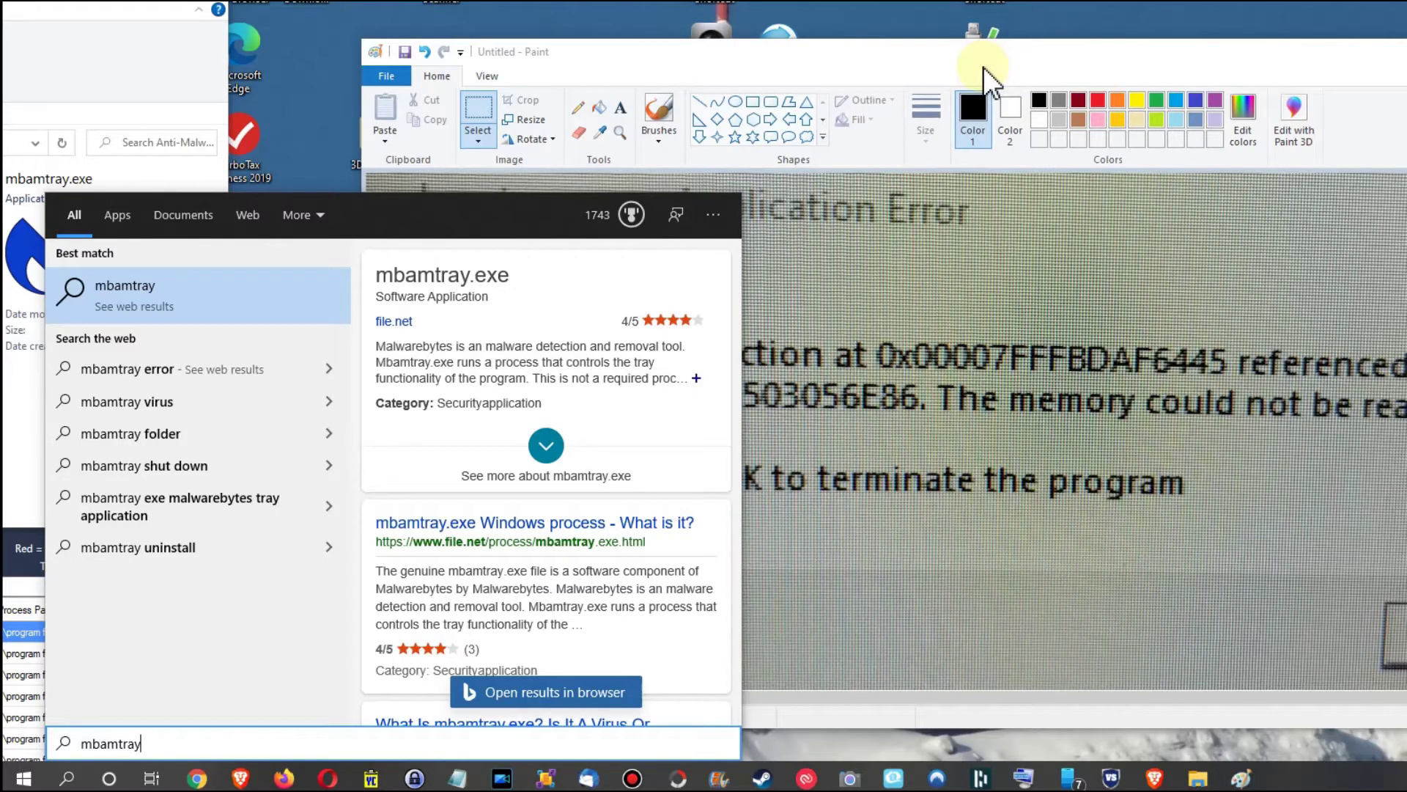
key(ctrl+a)
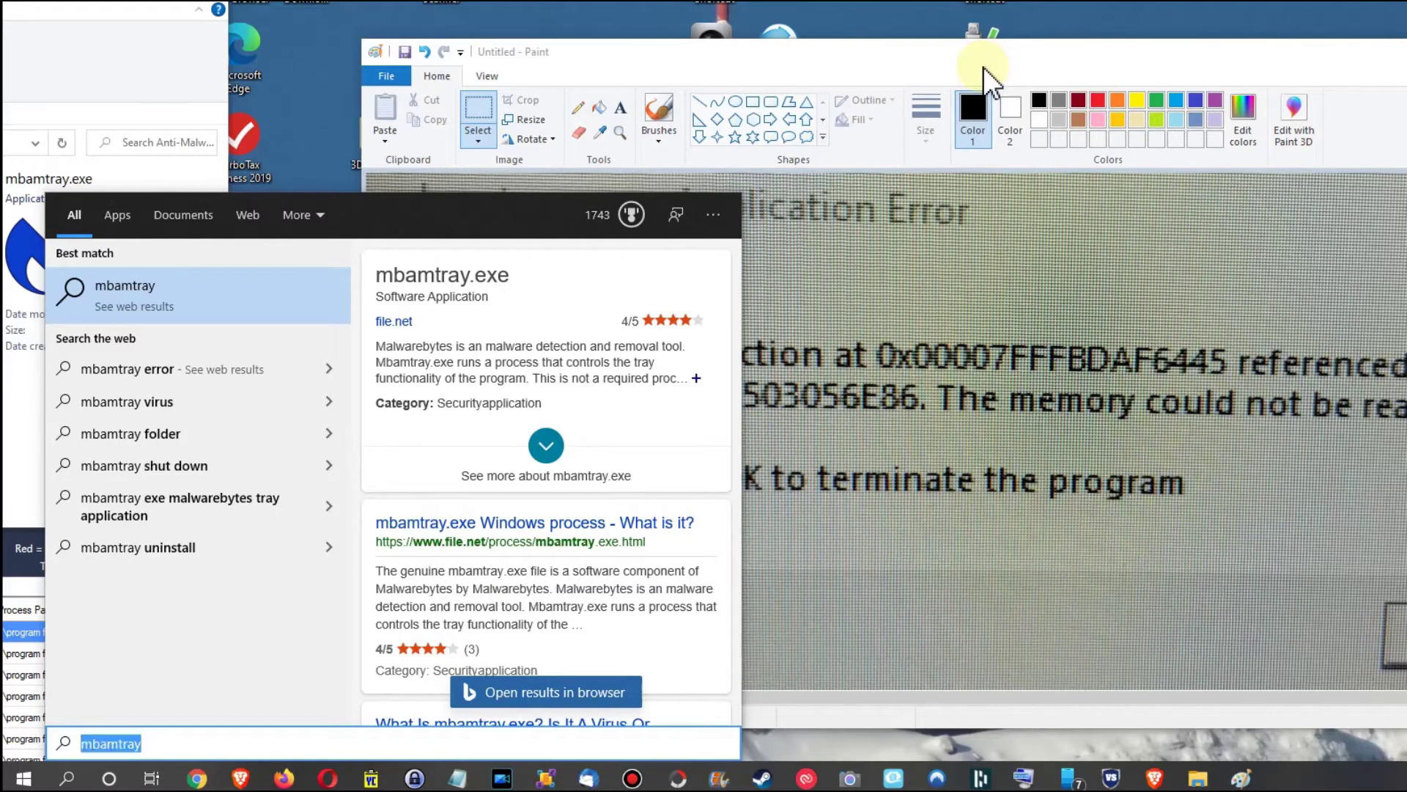
text(virus)
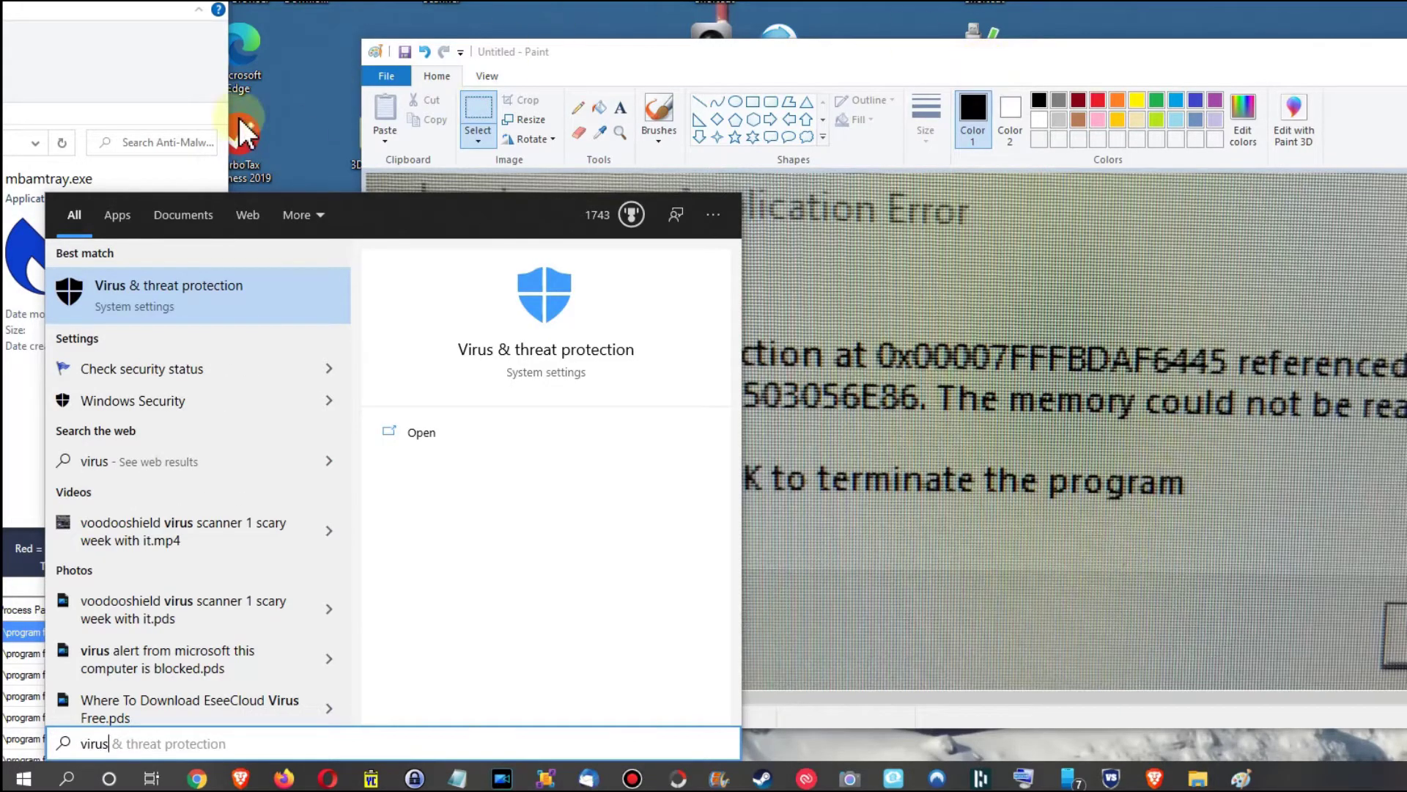
click(138, 293)
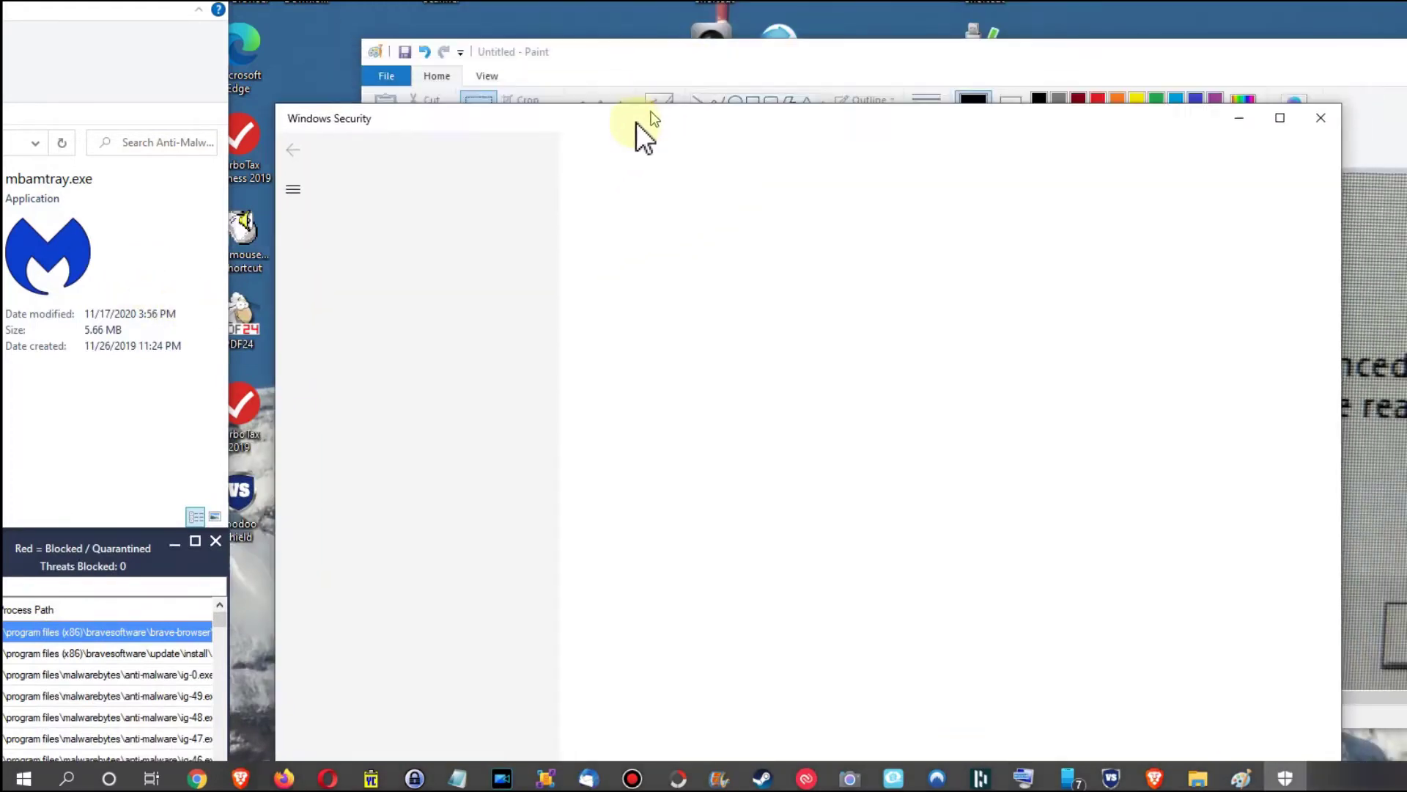
Step: Position the Windows Security window and switch Microsoft Defender periodic scanning On
drag(651, 114, 549, 86)
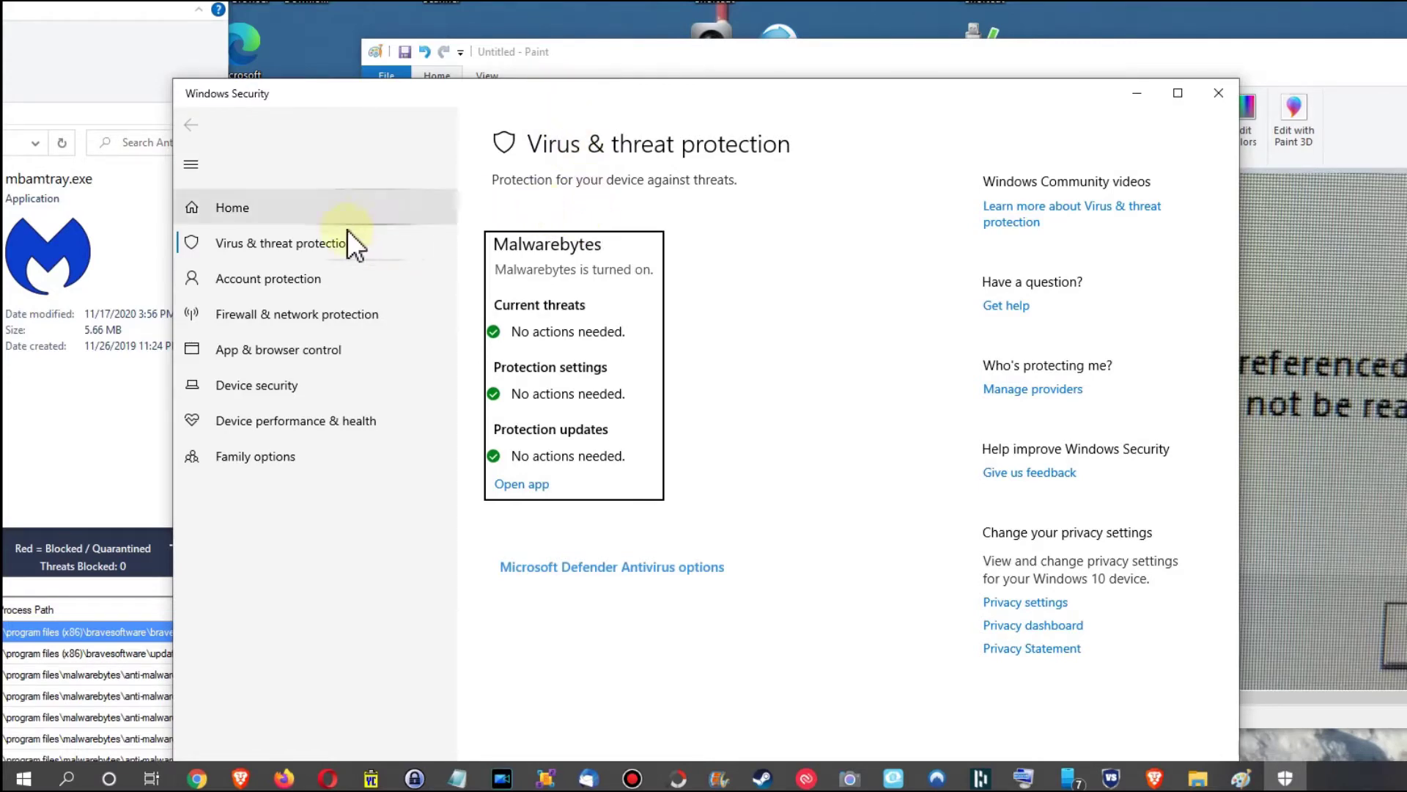
drag(733, 102, 704, 63)
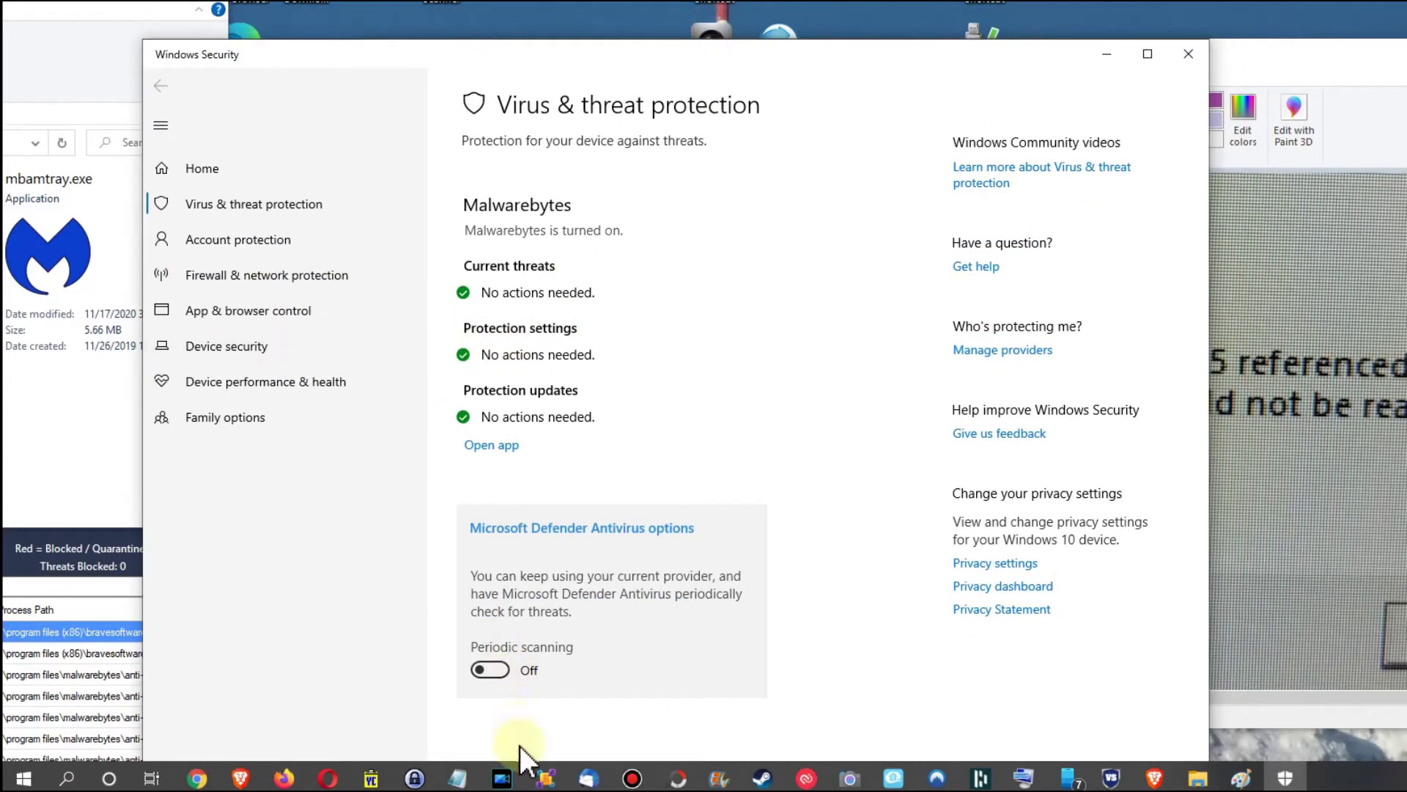
click(489, 676)
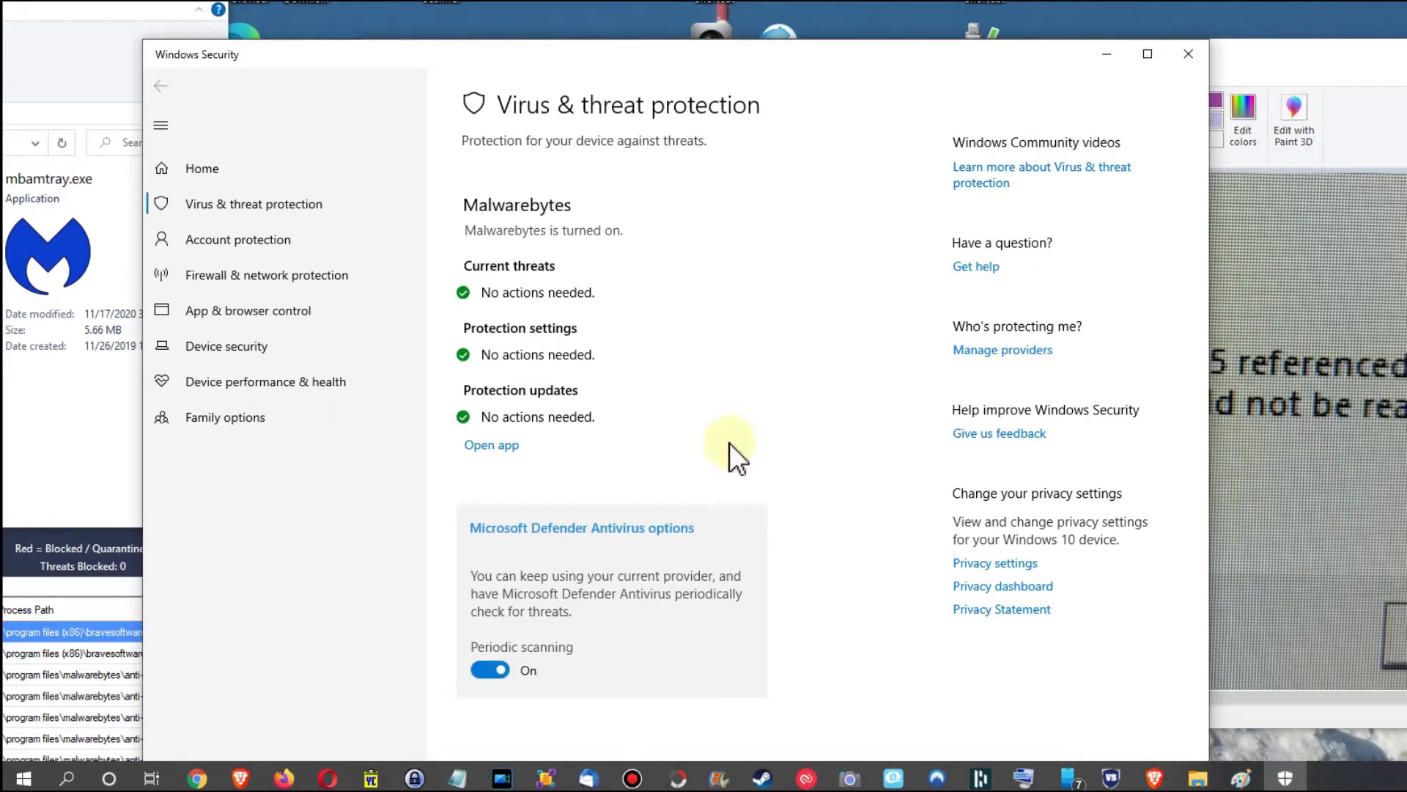
click(506, 667)
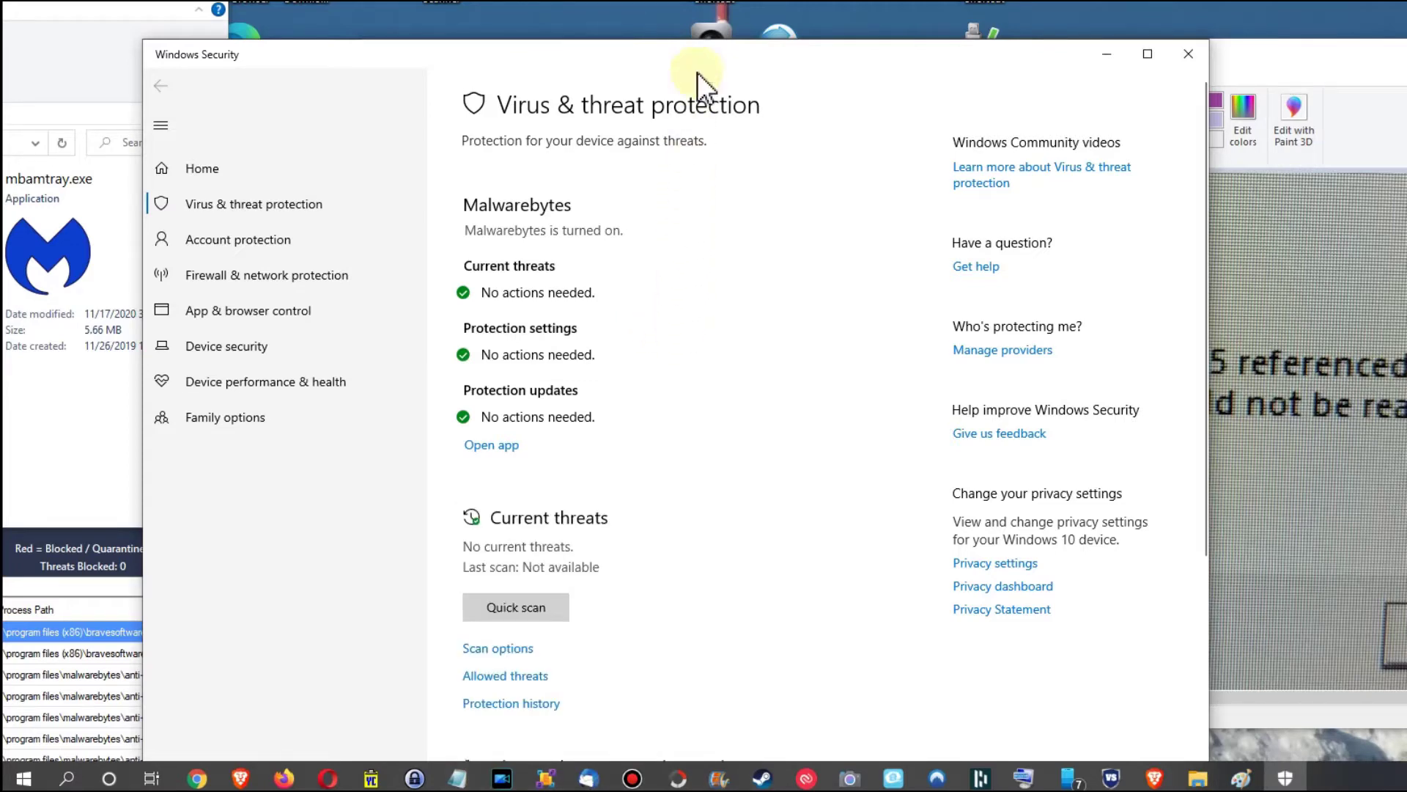
Step: Review the Virus & threat protection page, confirming Current threats shows none found
drag(702, 54, 729, 48)
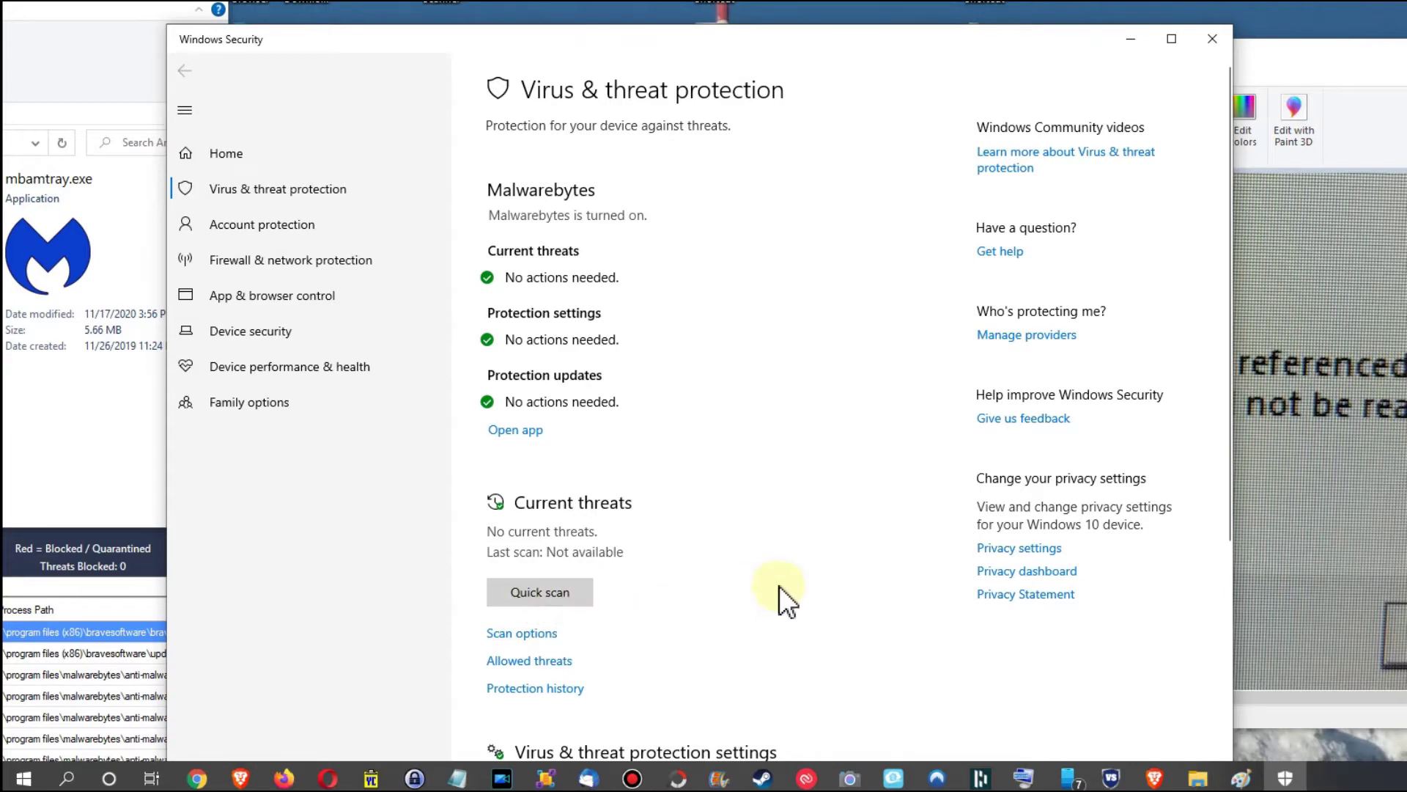
scroll(799, 584, down, 5)
scroll(858, 565, down, 1)
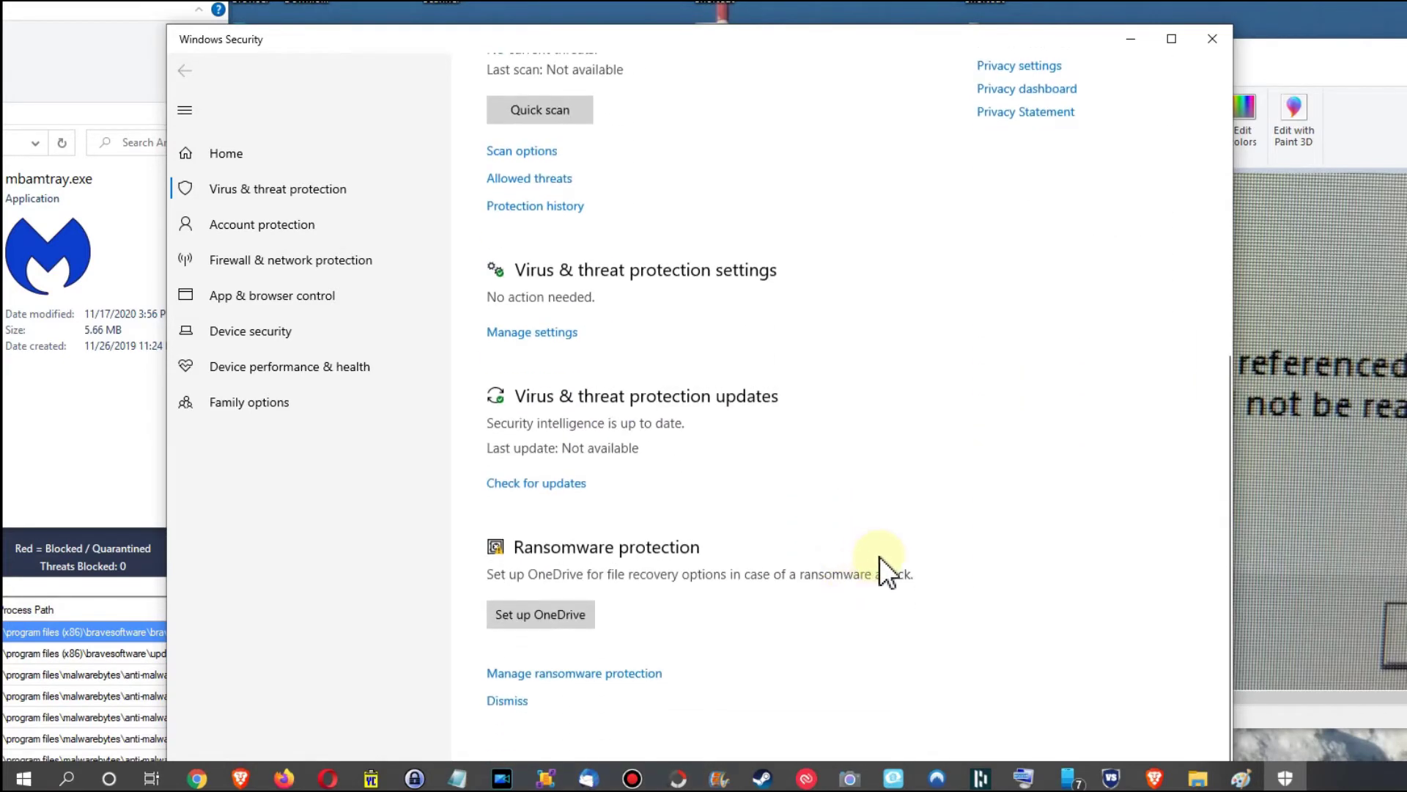
scroll(913, 566, up, 6)
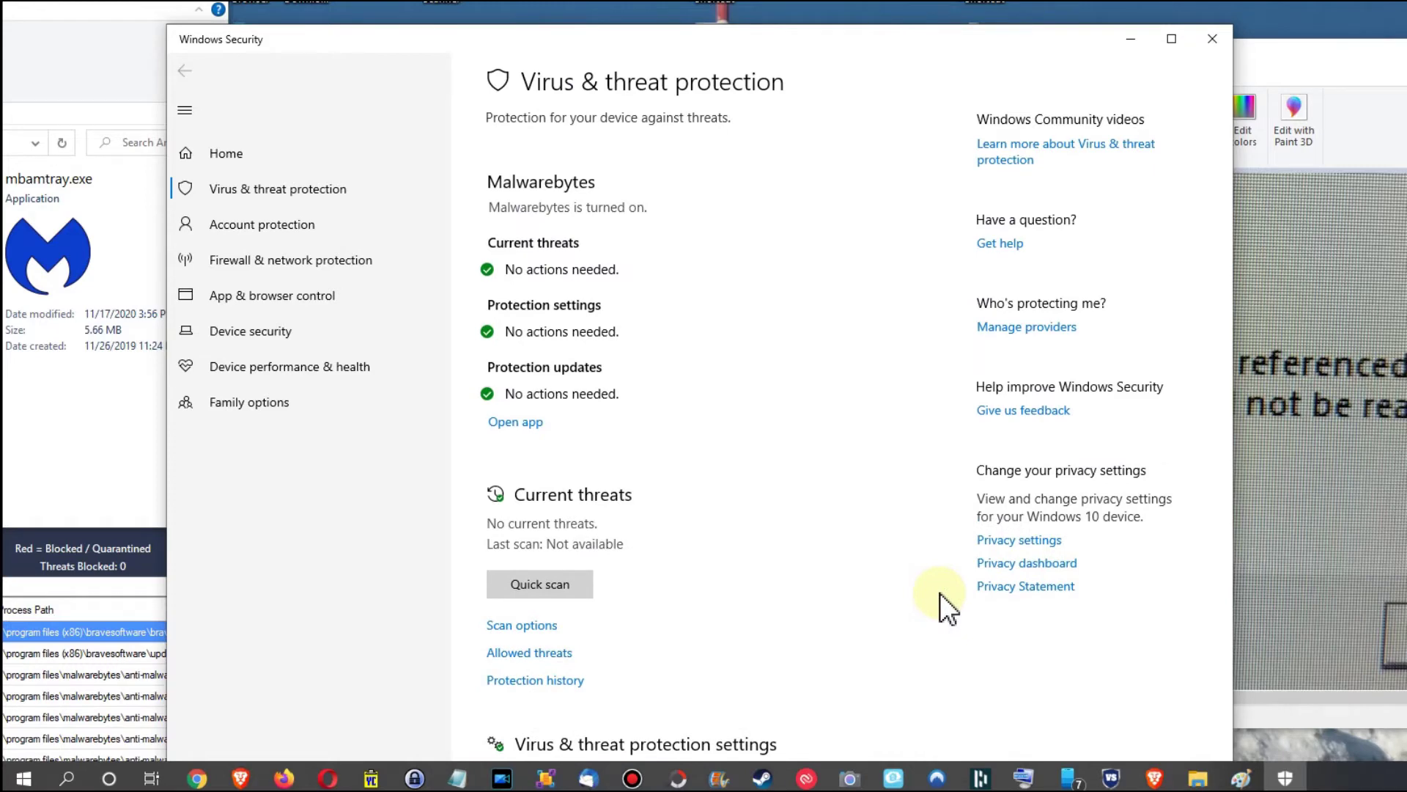
scroll(771, 587, up, 1)
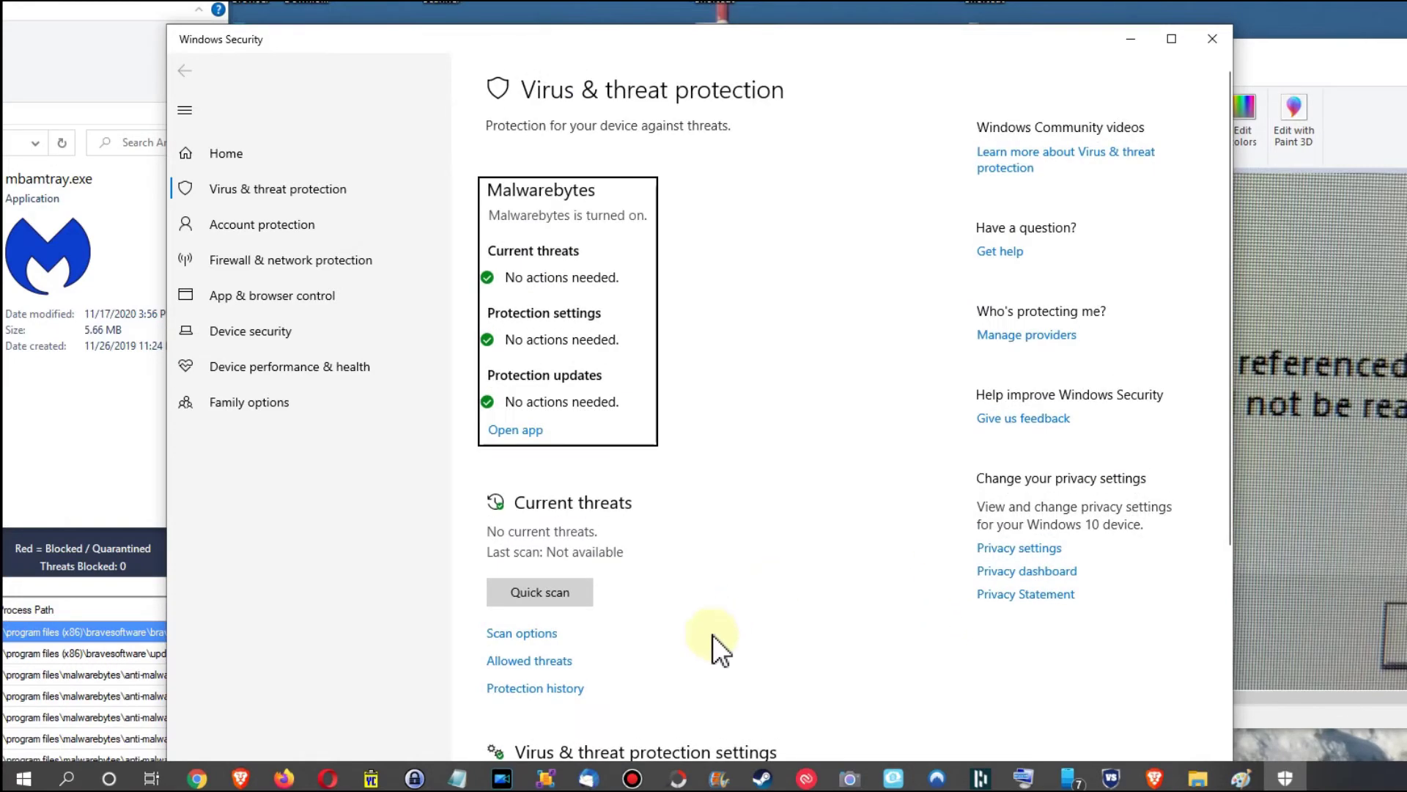
Step: Select Full scan in Scan options, then return and open the Allowed threats list
click(531, 633)
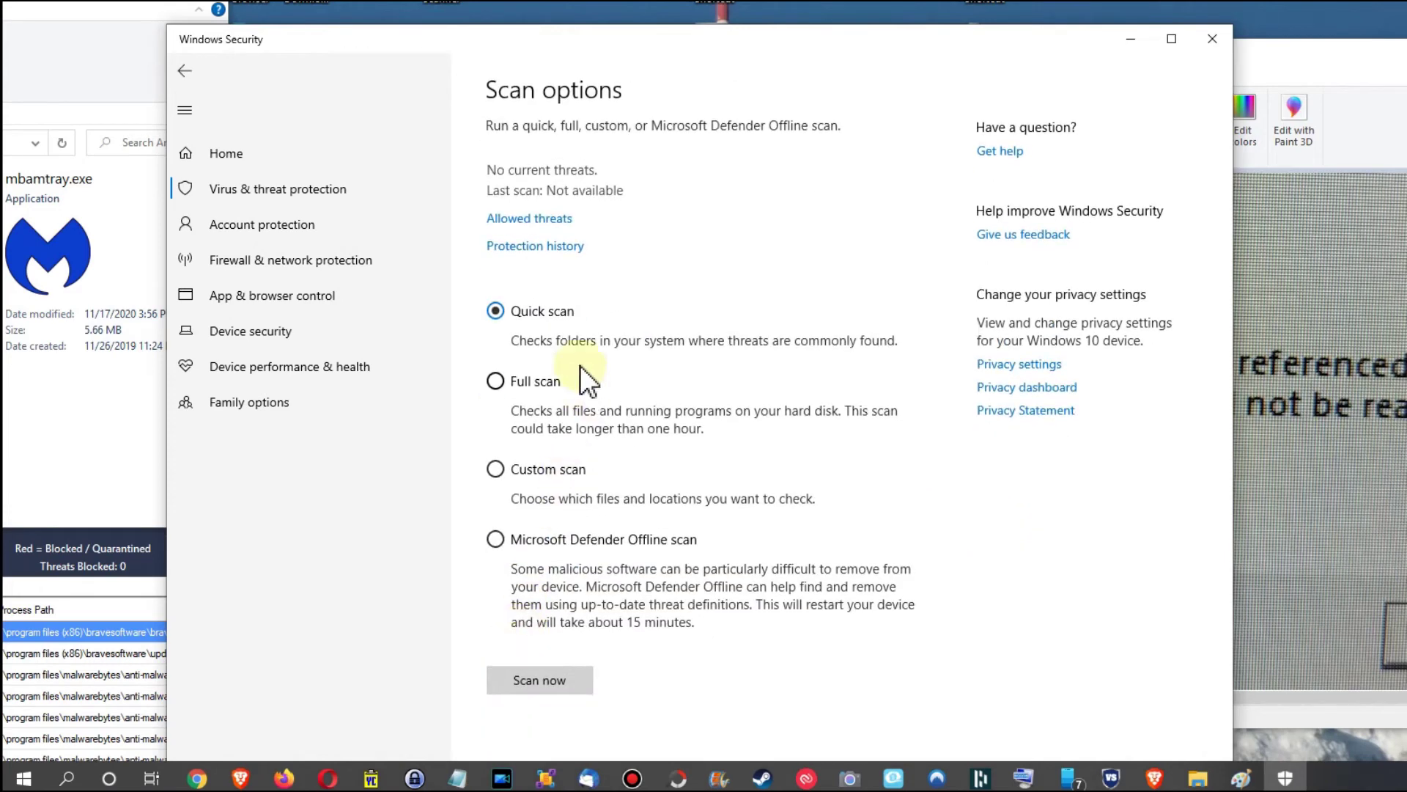
click(497, 381)
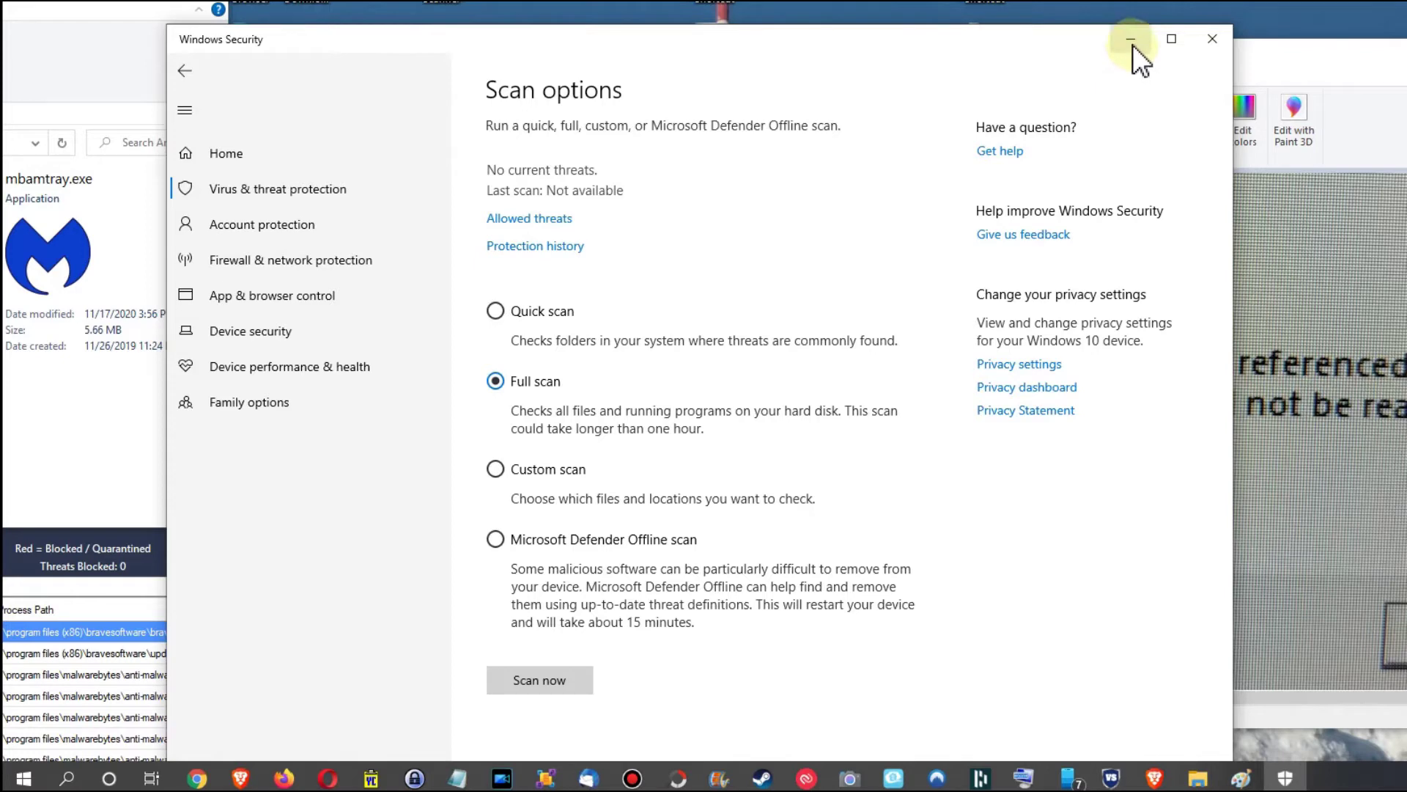
key(alt+Left)
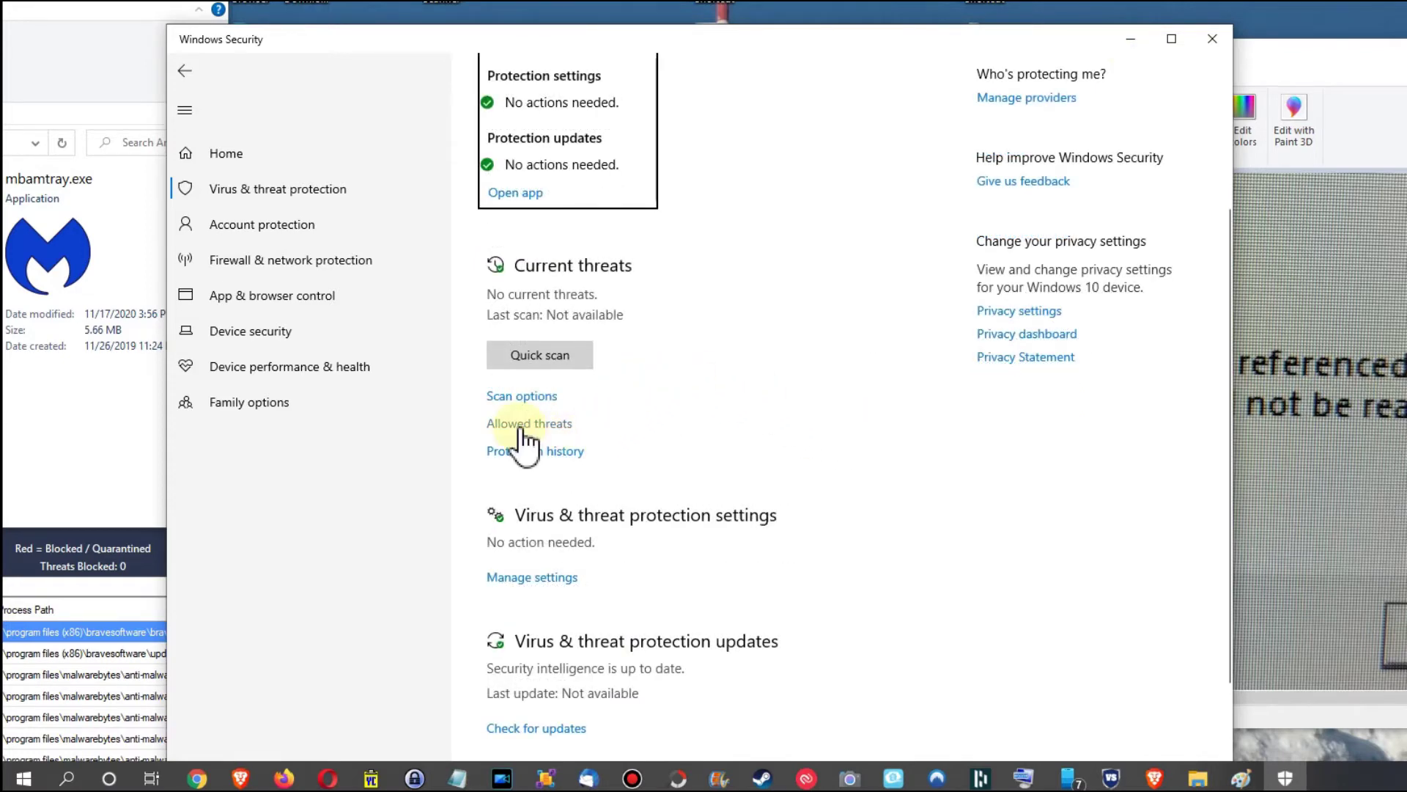
click(519, 428)
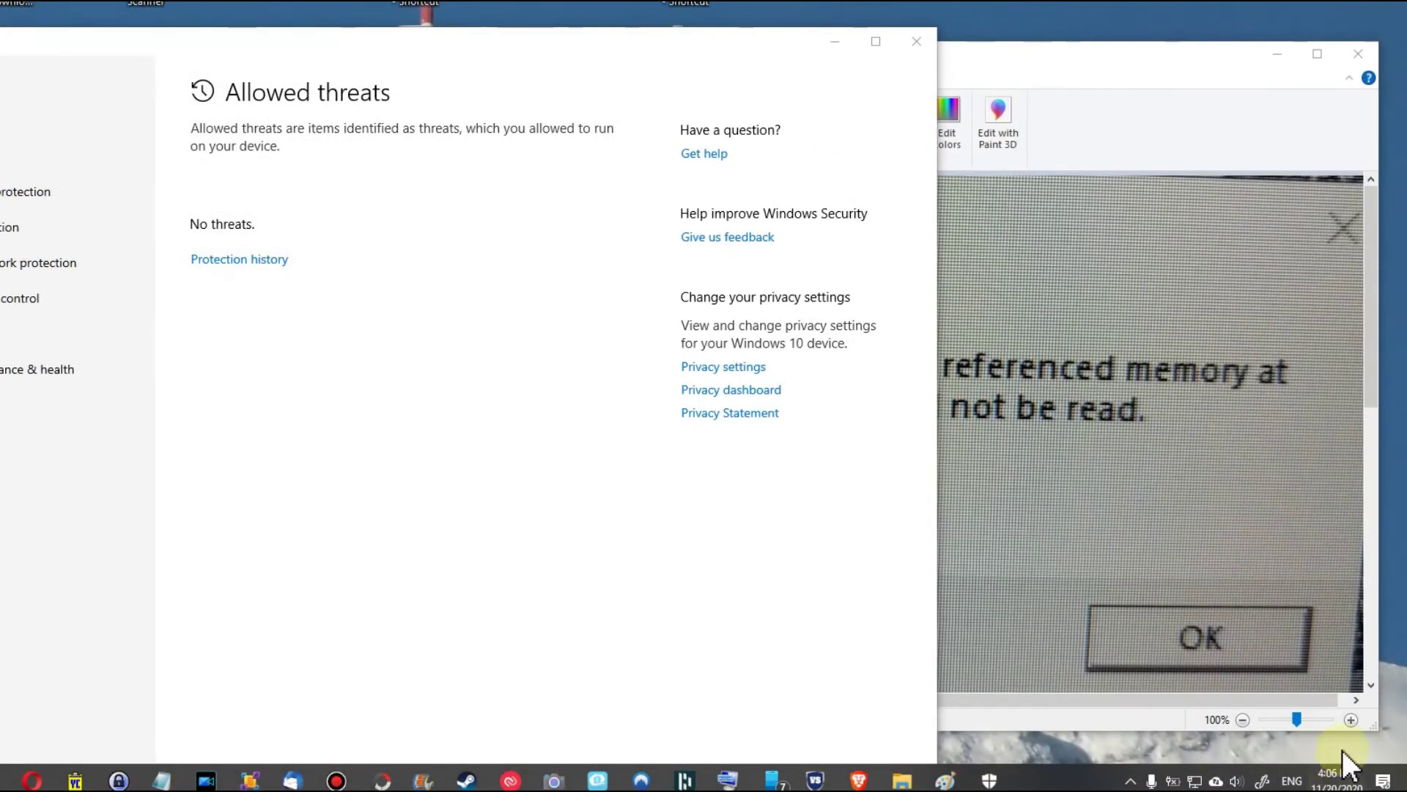
Step: Open the notification panel to view new notifications, then close it again
click(1383, 783)
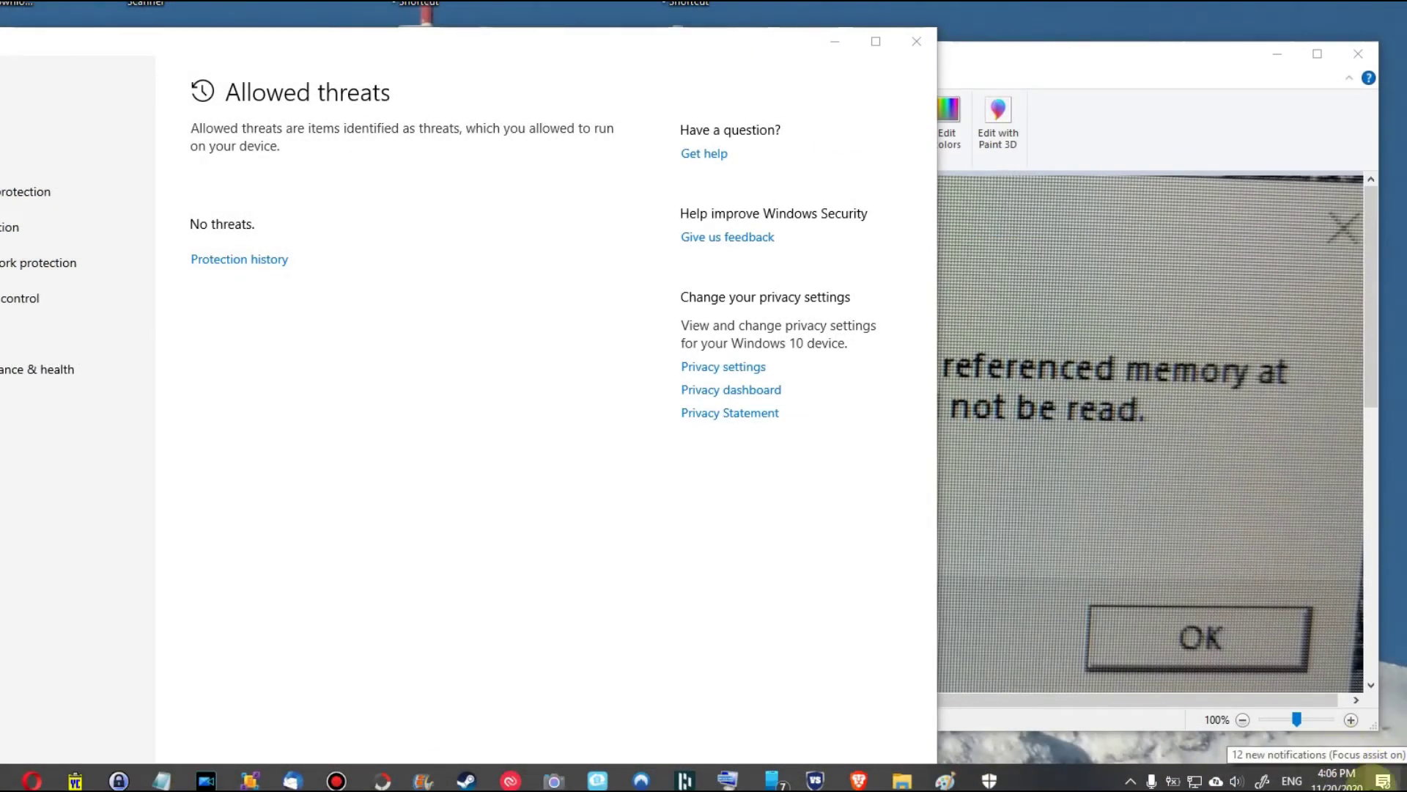
click(1384, 781)
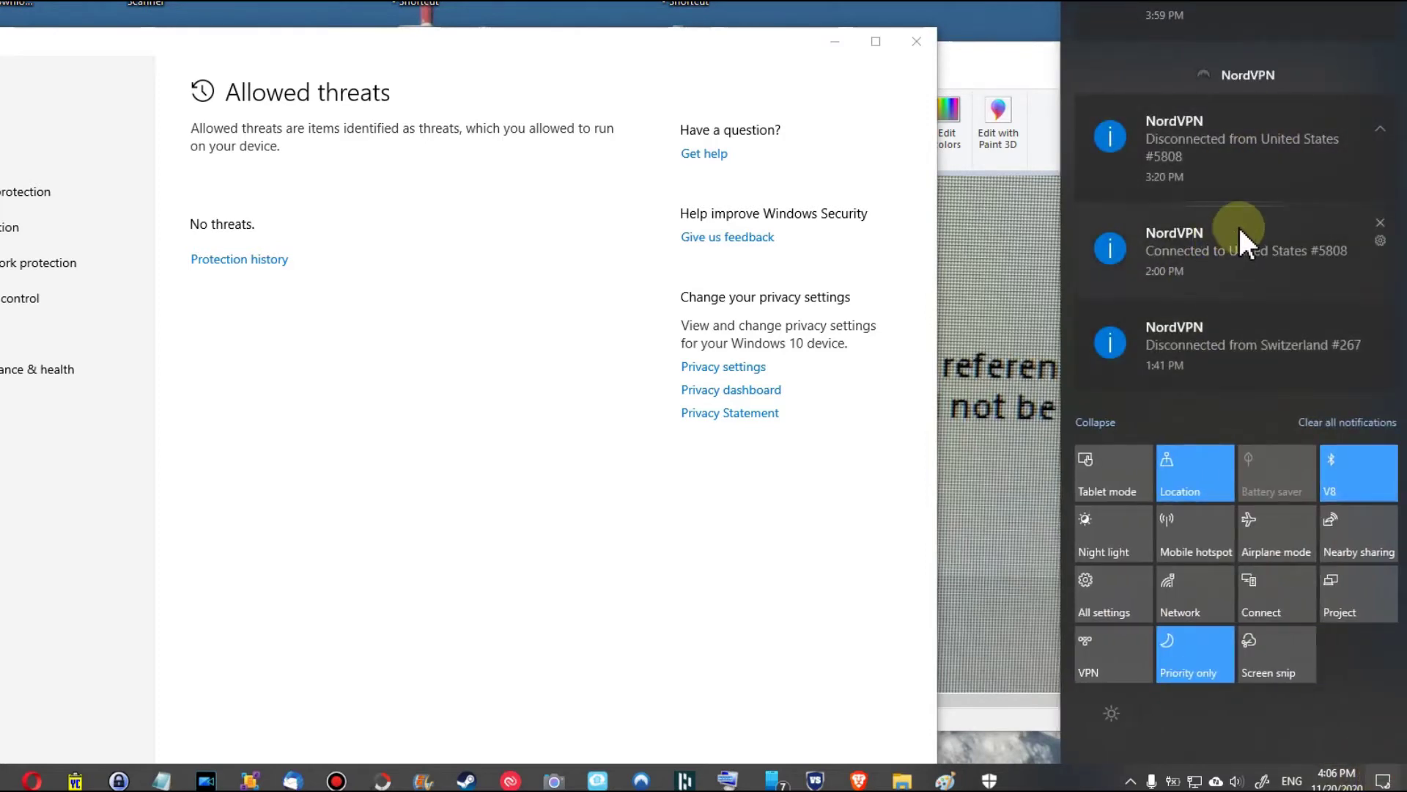
click(1382, 781)
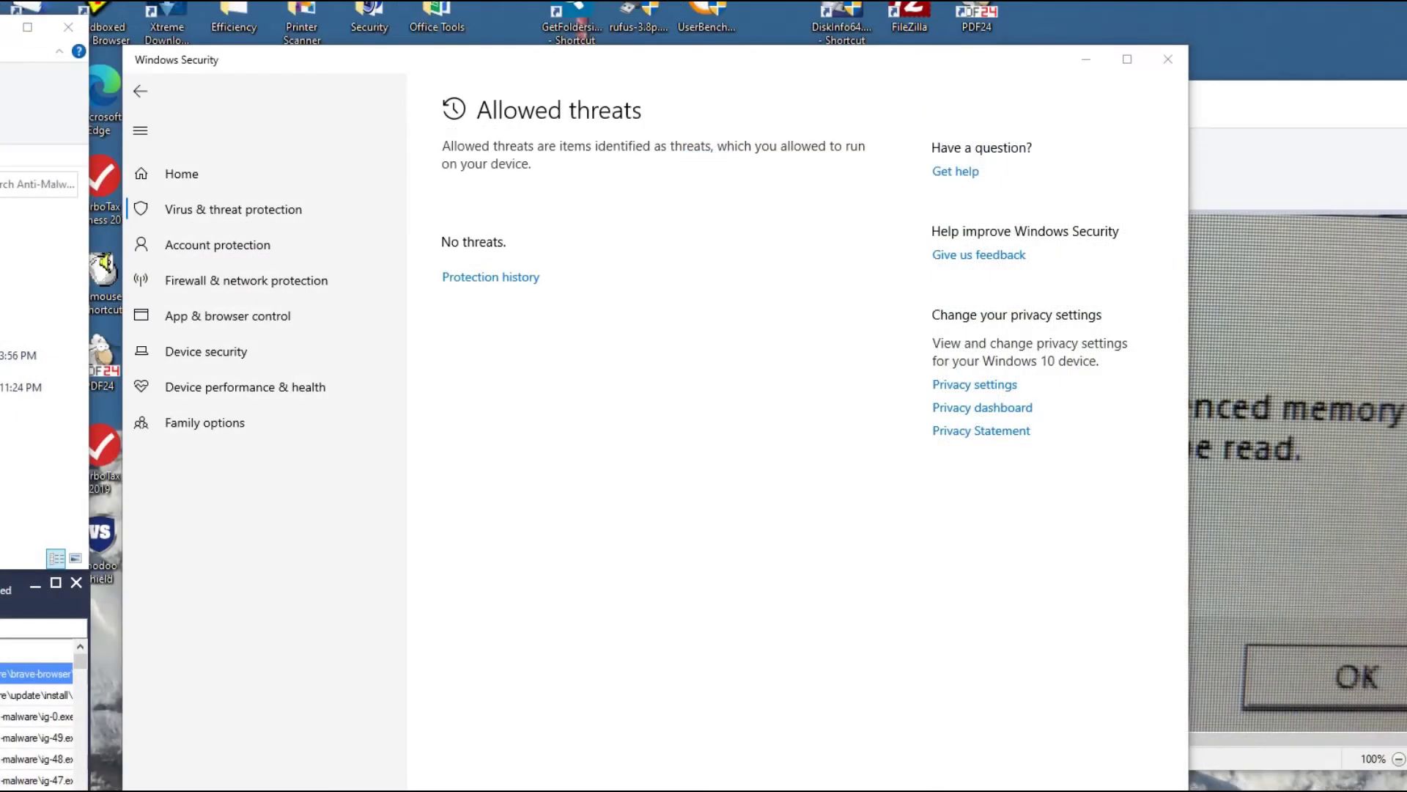
mouse_move(971, 790)
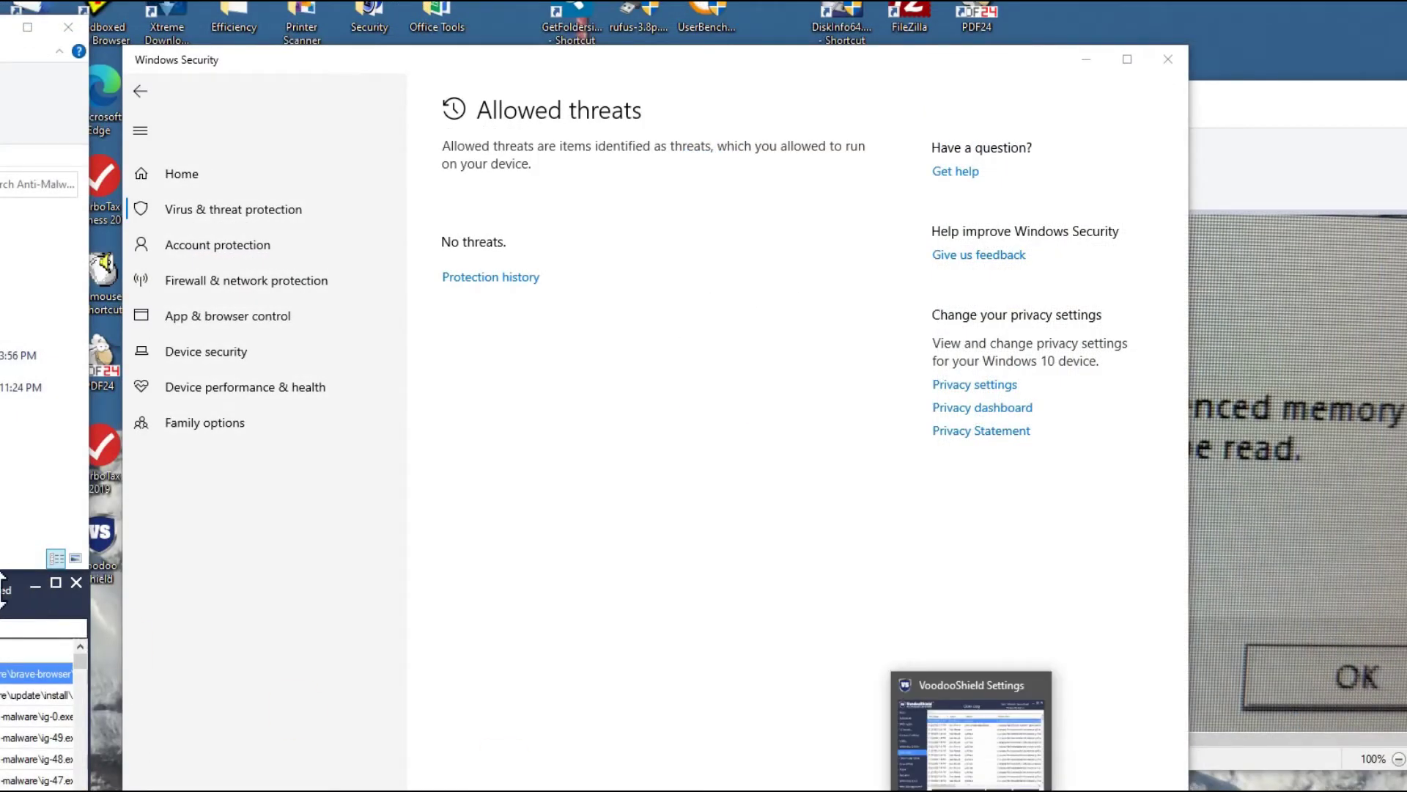
click(971, 740)
drag(500, 377, 858, 189)
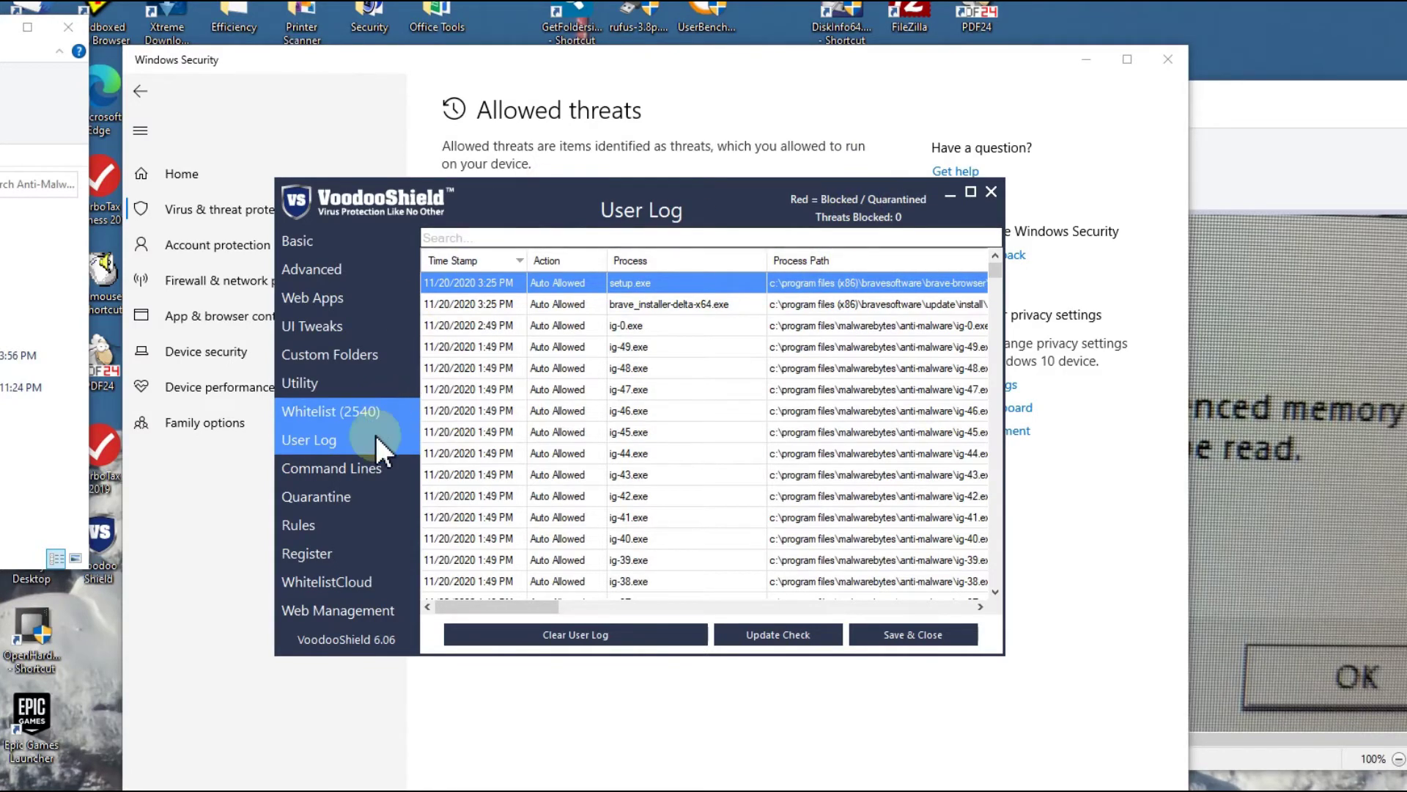
click(310, 422)
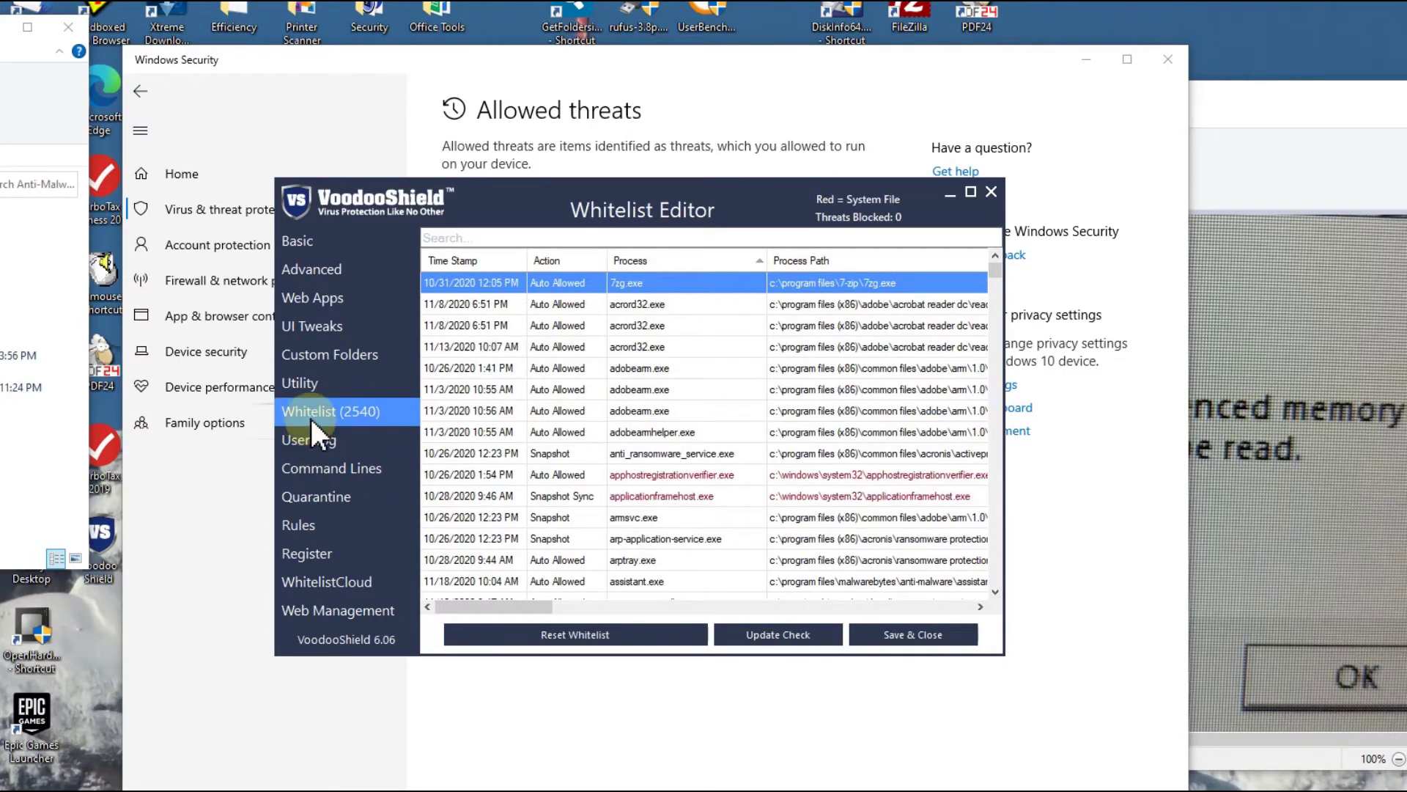
click(316, 467)
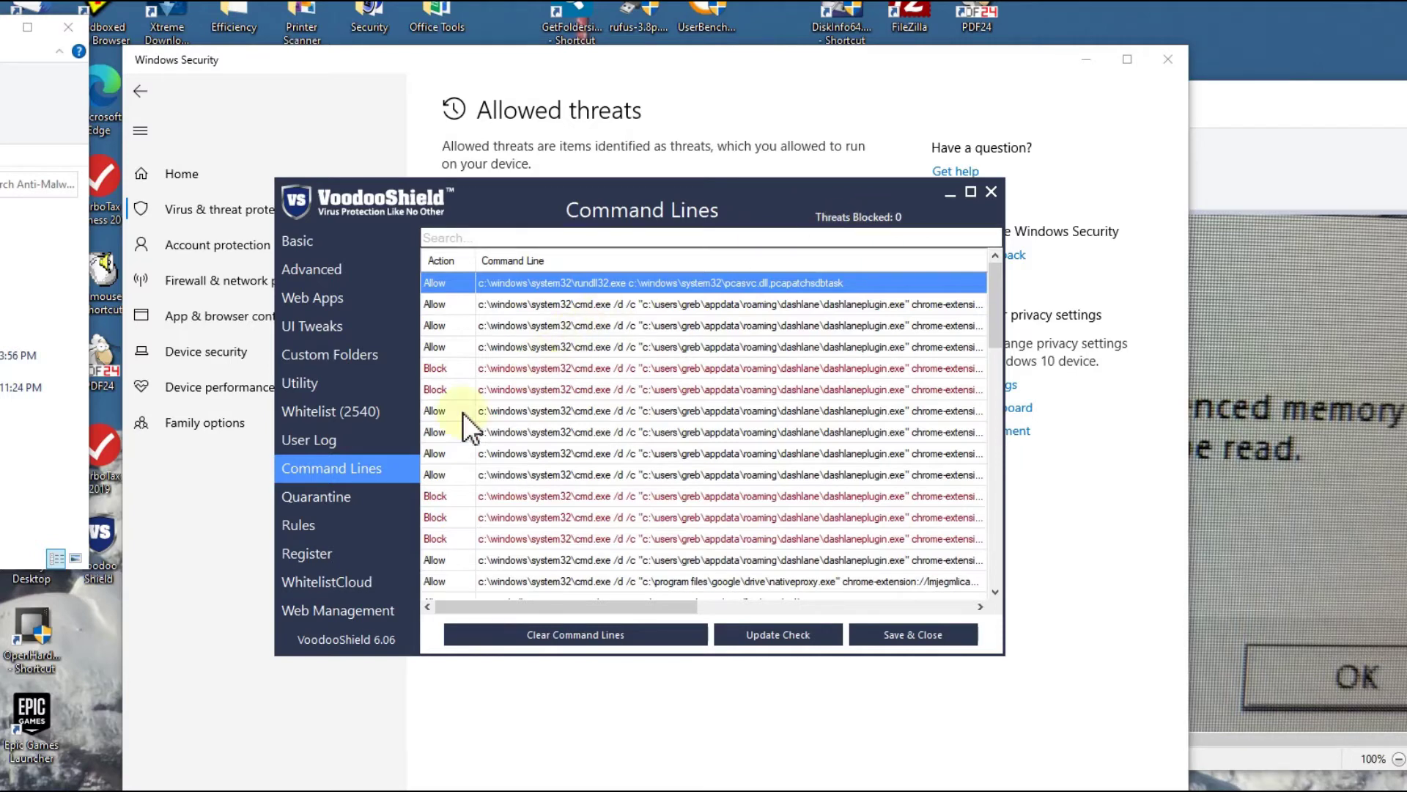
click(374, 438)
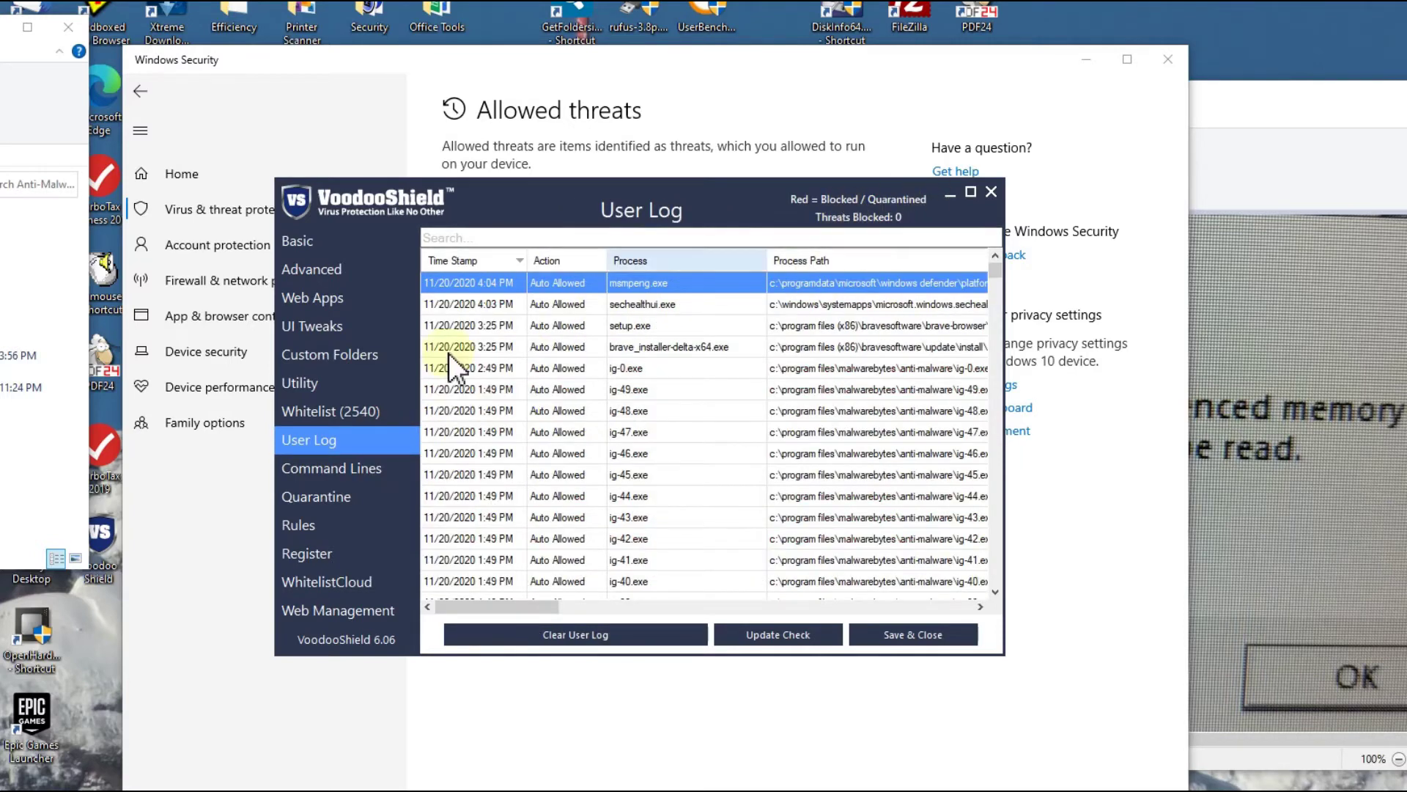
click(311, 419)
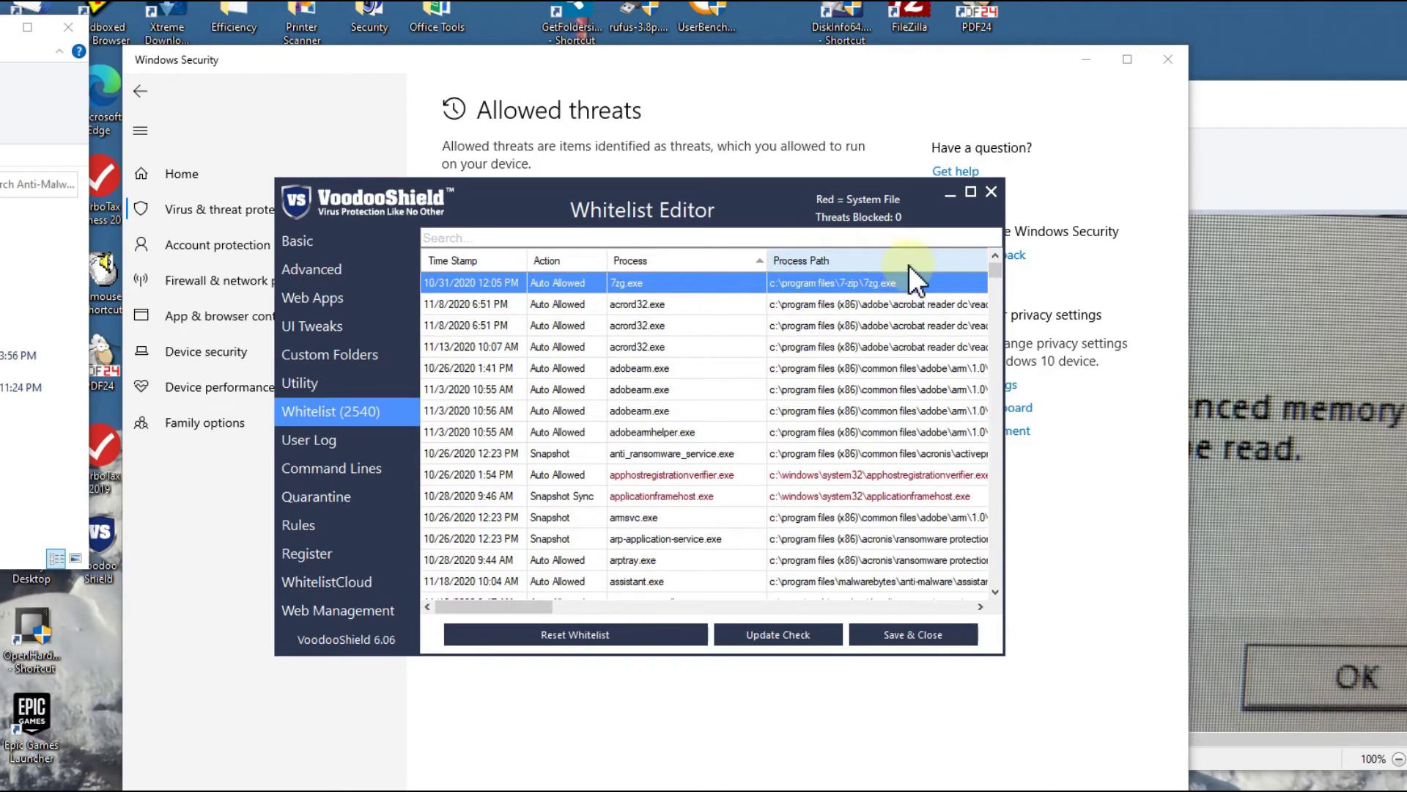
click(951, 194)
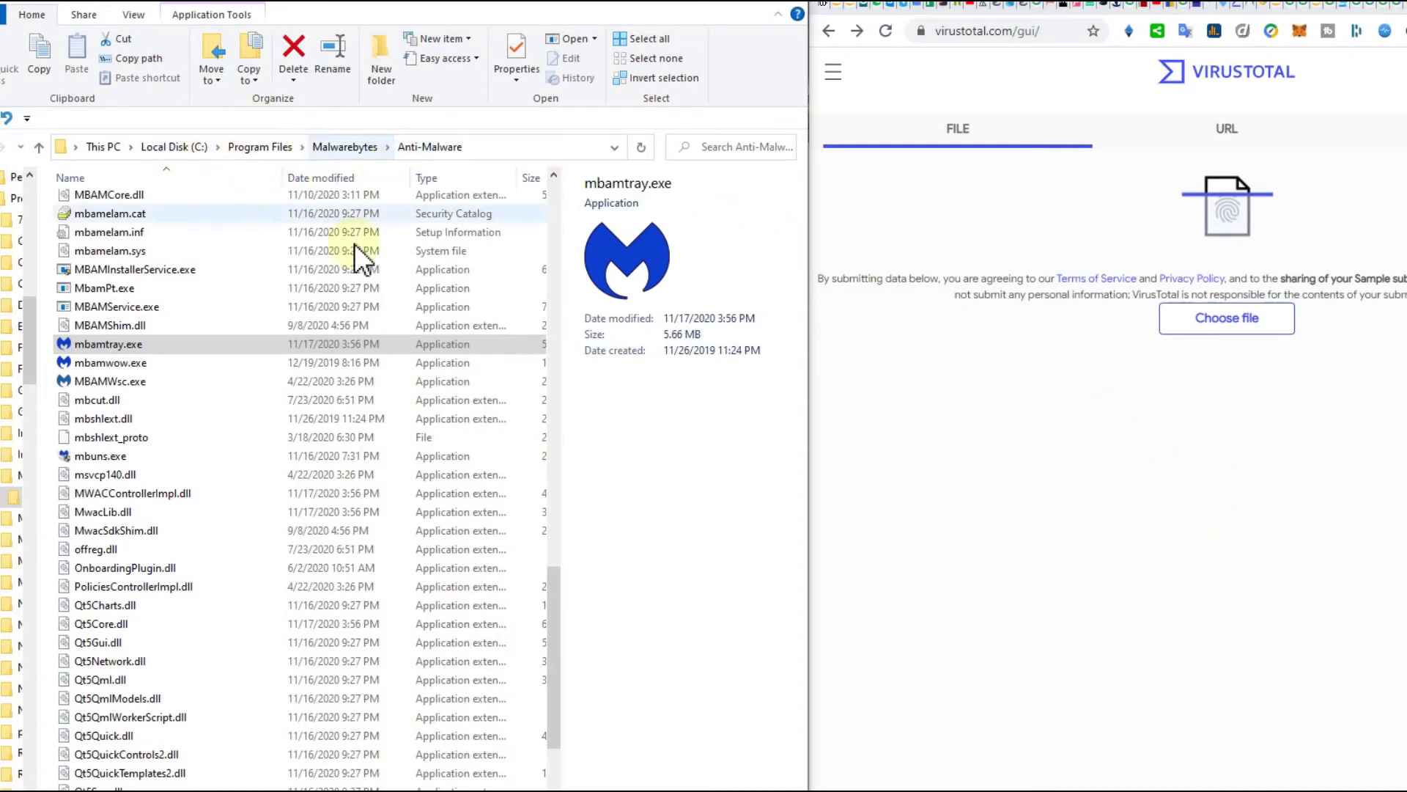
Step: Drag mbamtray.exe from the Anti-Malware folder onto VirusTotal; every engine reports Undetected
click(83, 349)
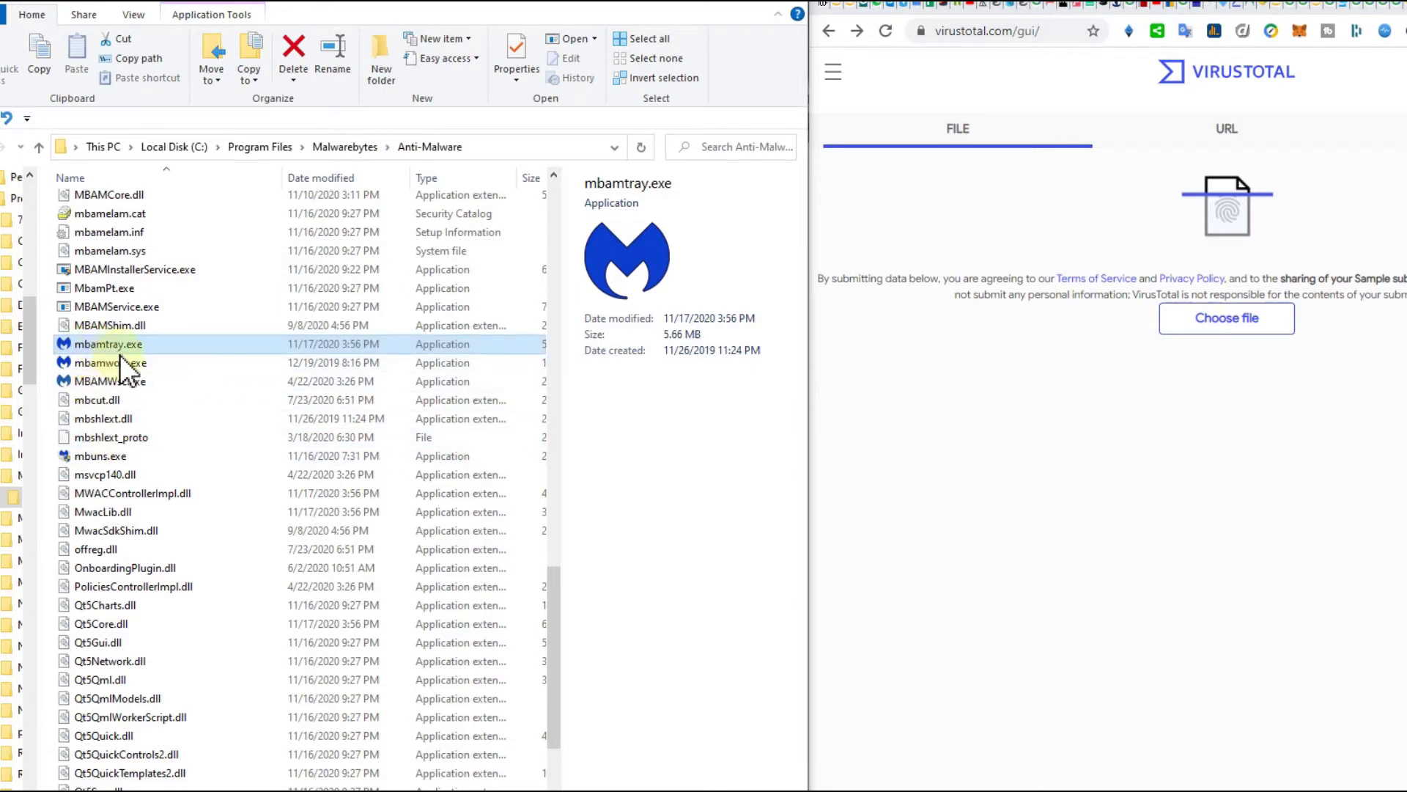
click(964, 335)
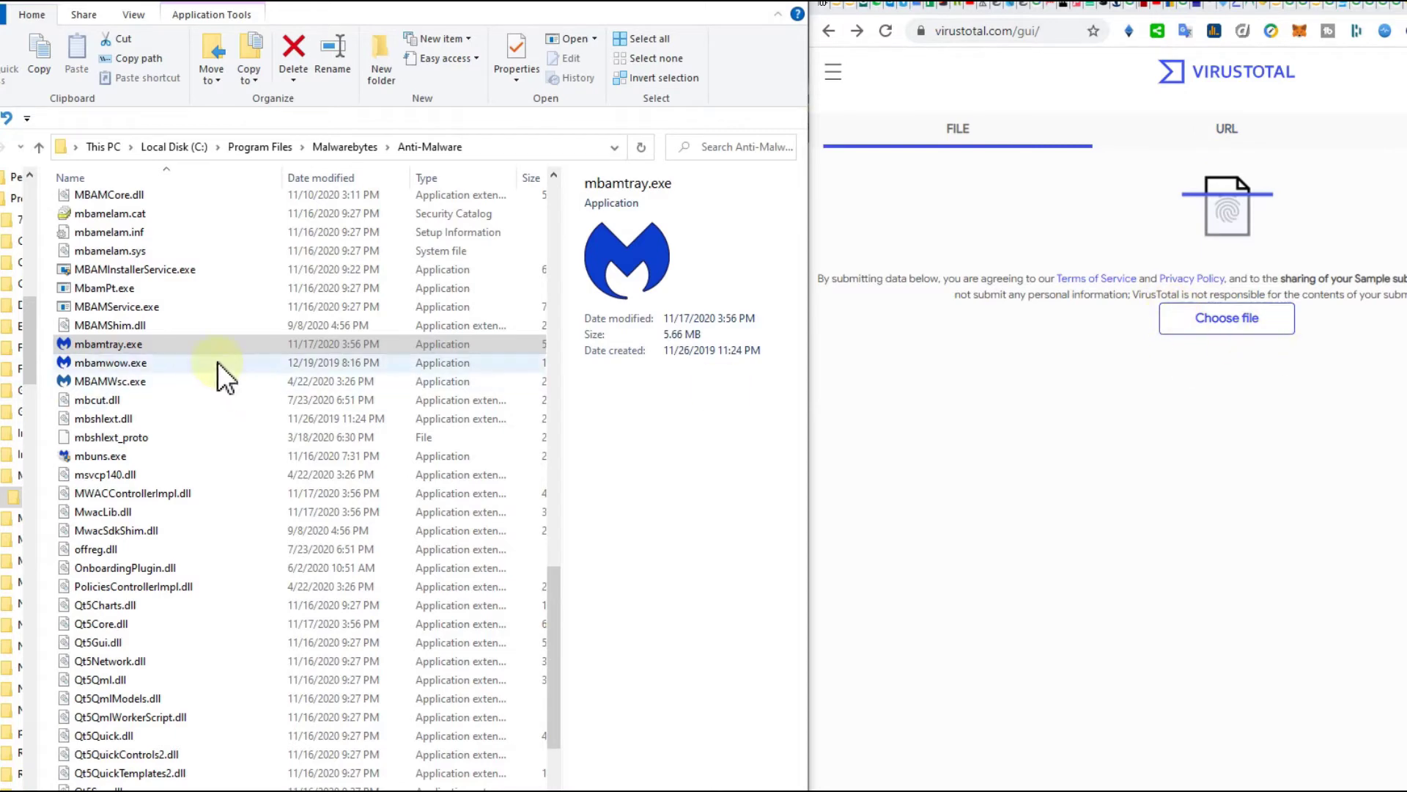
click(112, 346)
drag(111, 351, 1128, 412)
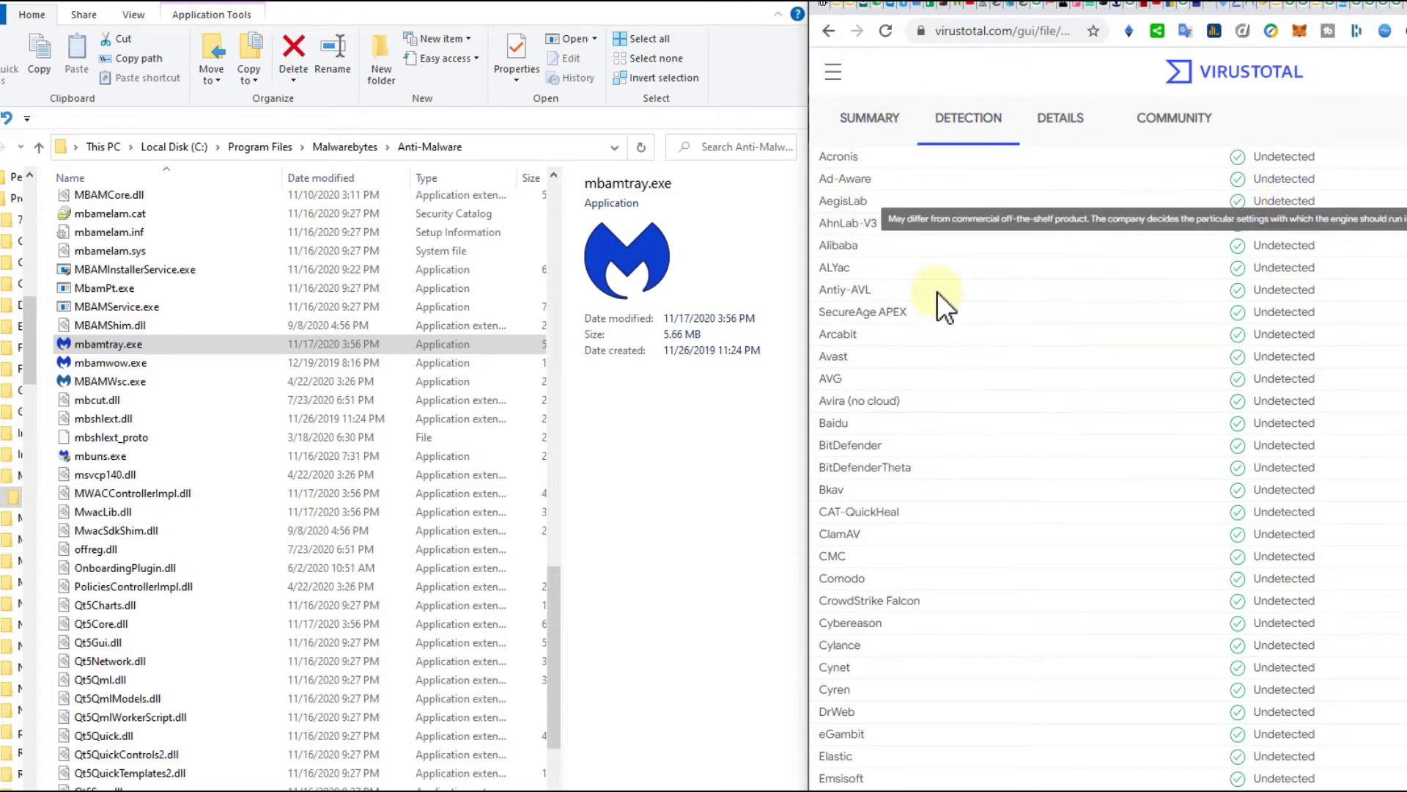
scroll(1021, 421, down, 13)
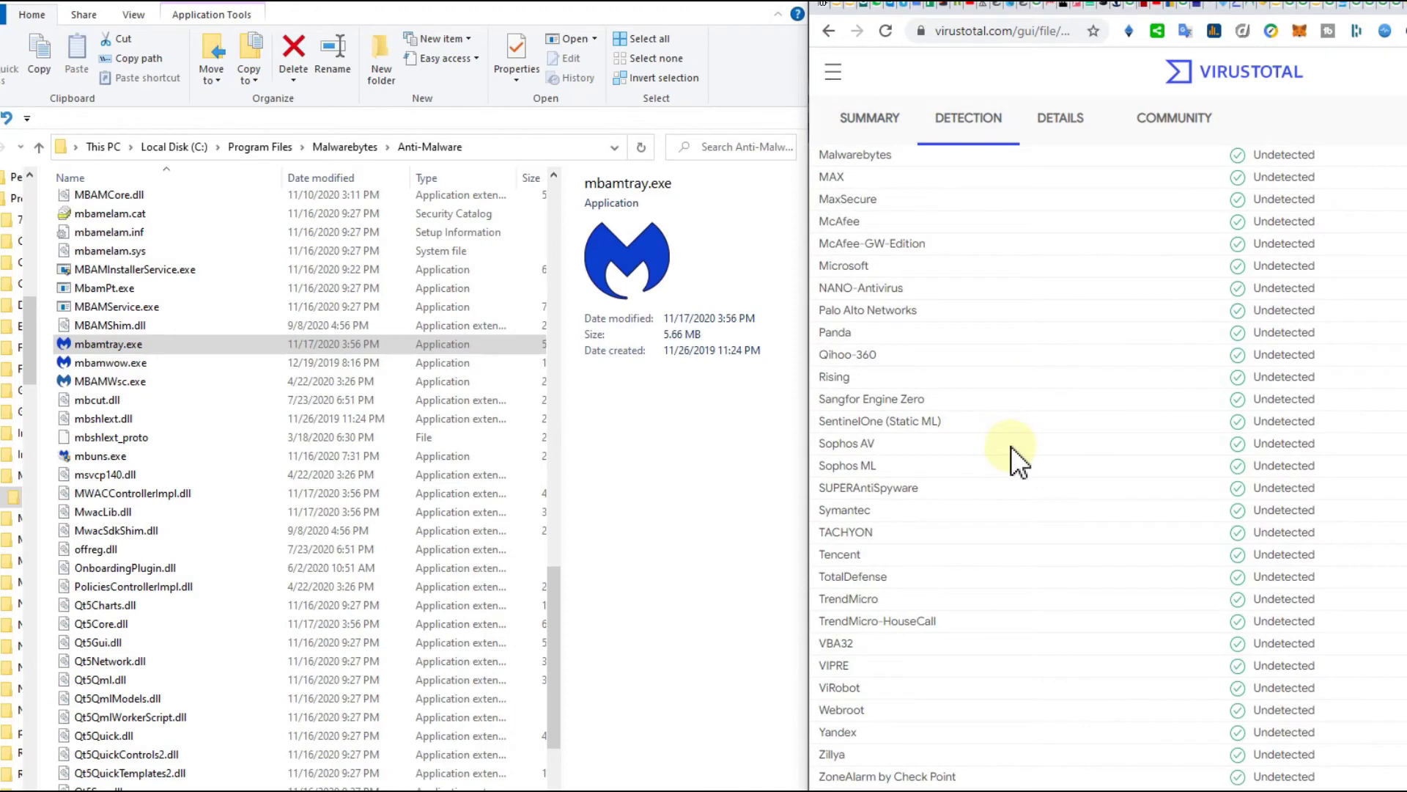
scroll(1010, 446, up, 13)
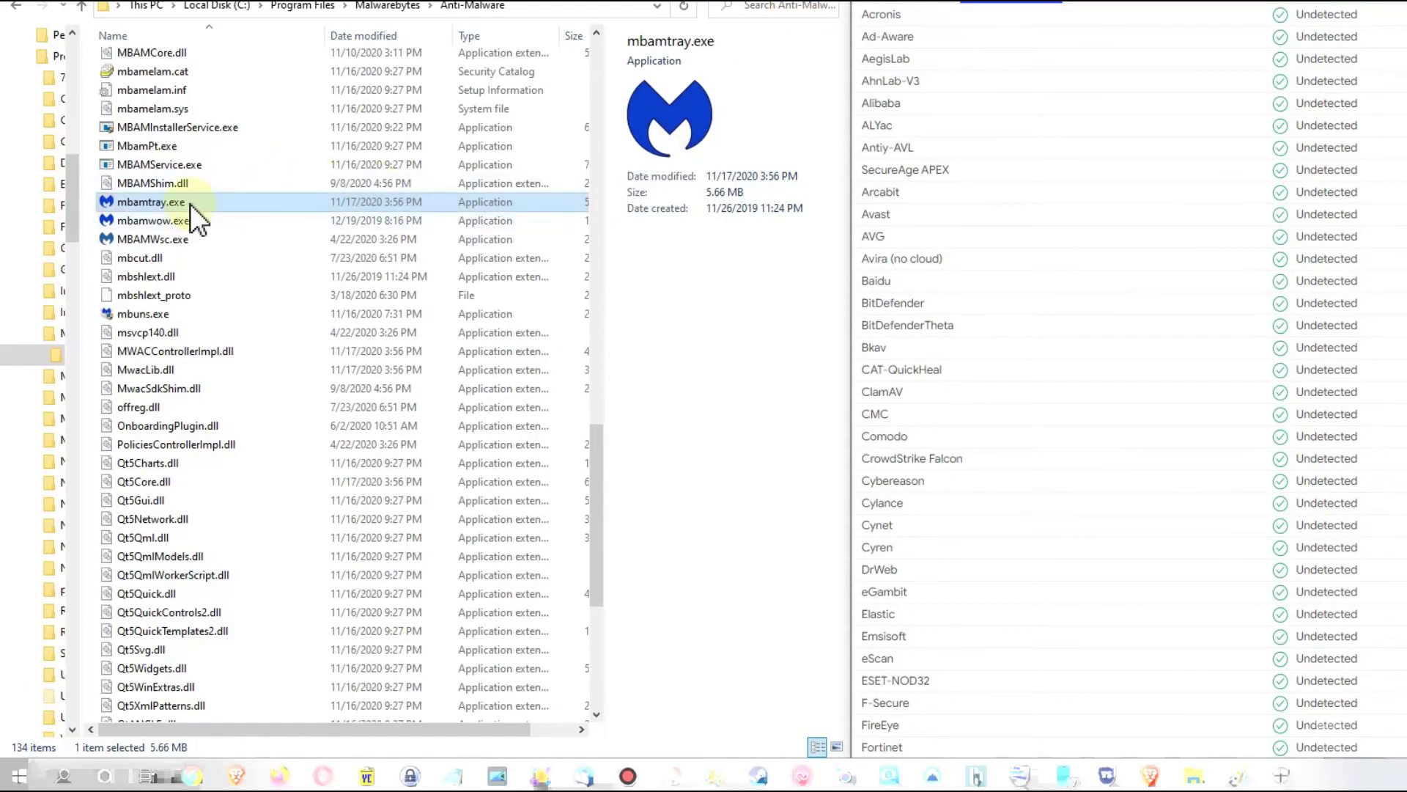
double_click(188, 207)
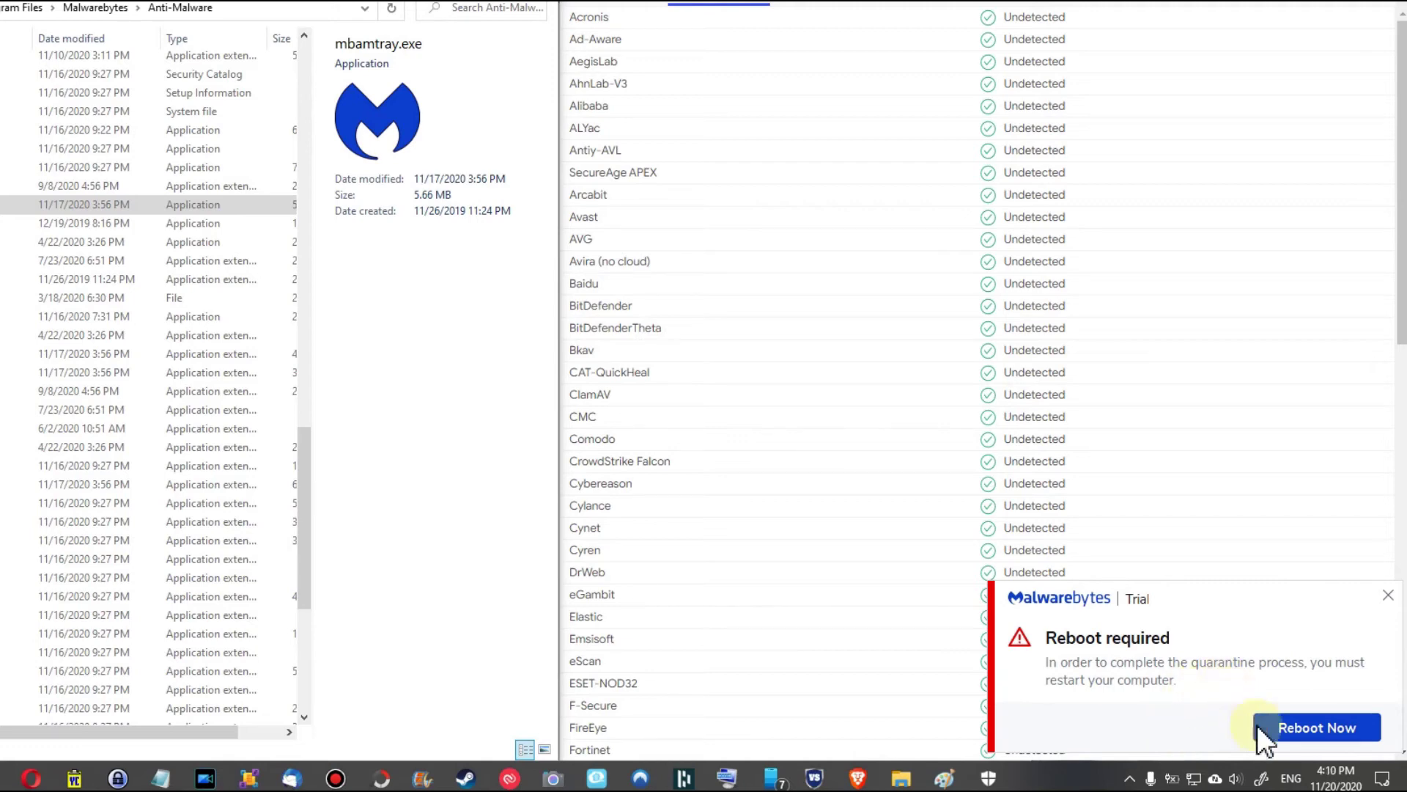
Step: Show the hidden notification-area icons to look for Malwarebytes
click(1130, 779)
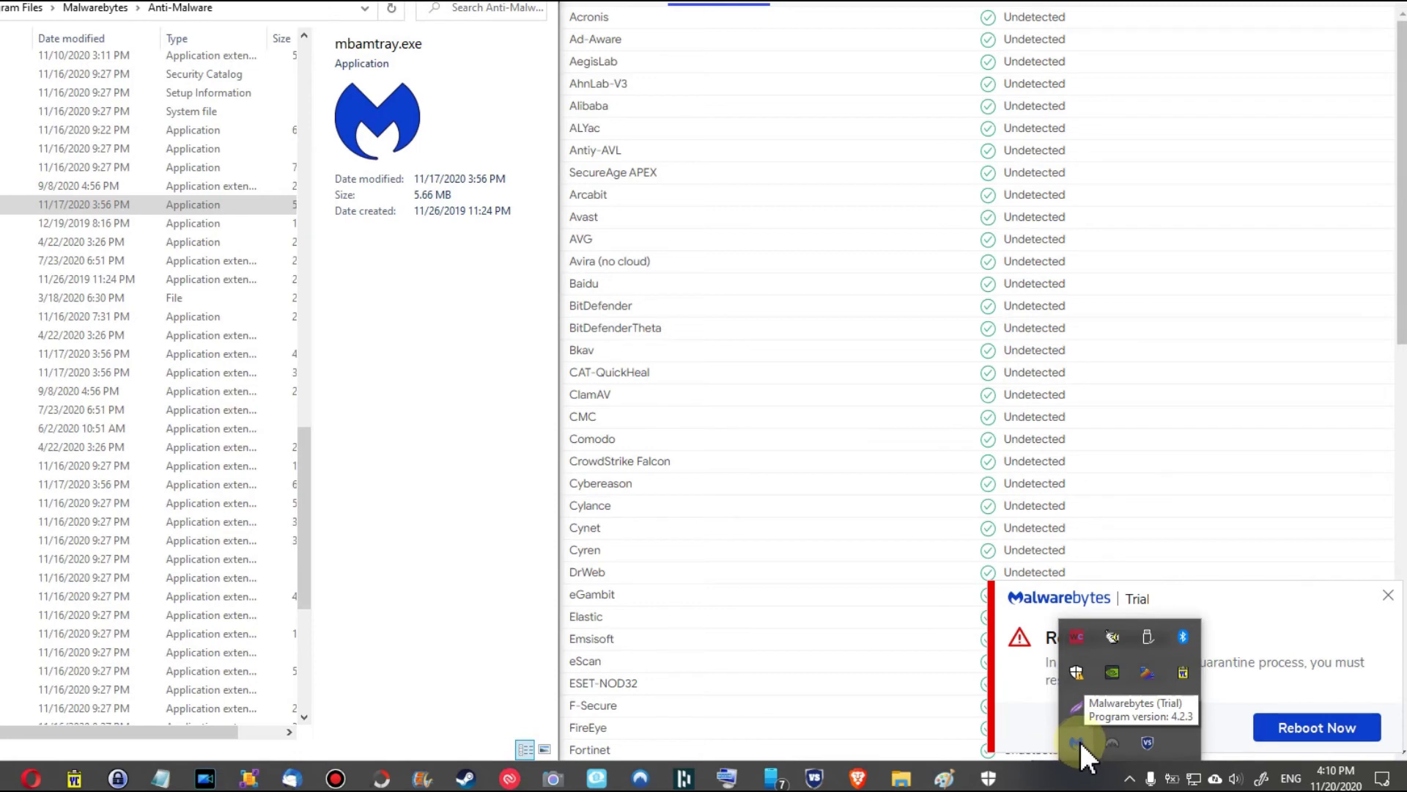
Step: Dismiss the Malwarebytes Reboot required notification and confirm its icon is in the hidden tray
click(1284, 622)
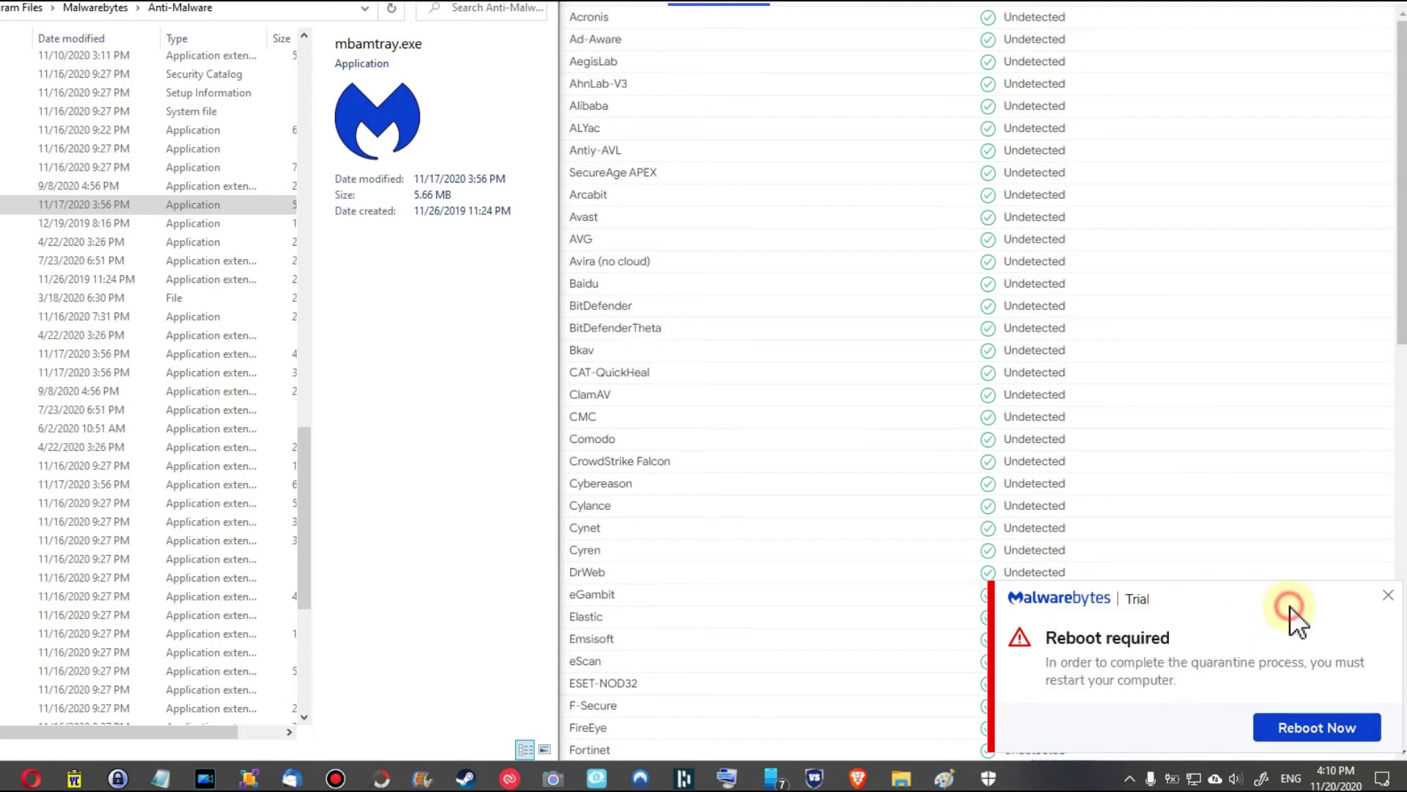
click(1388, 596)
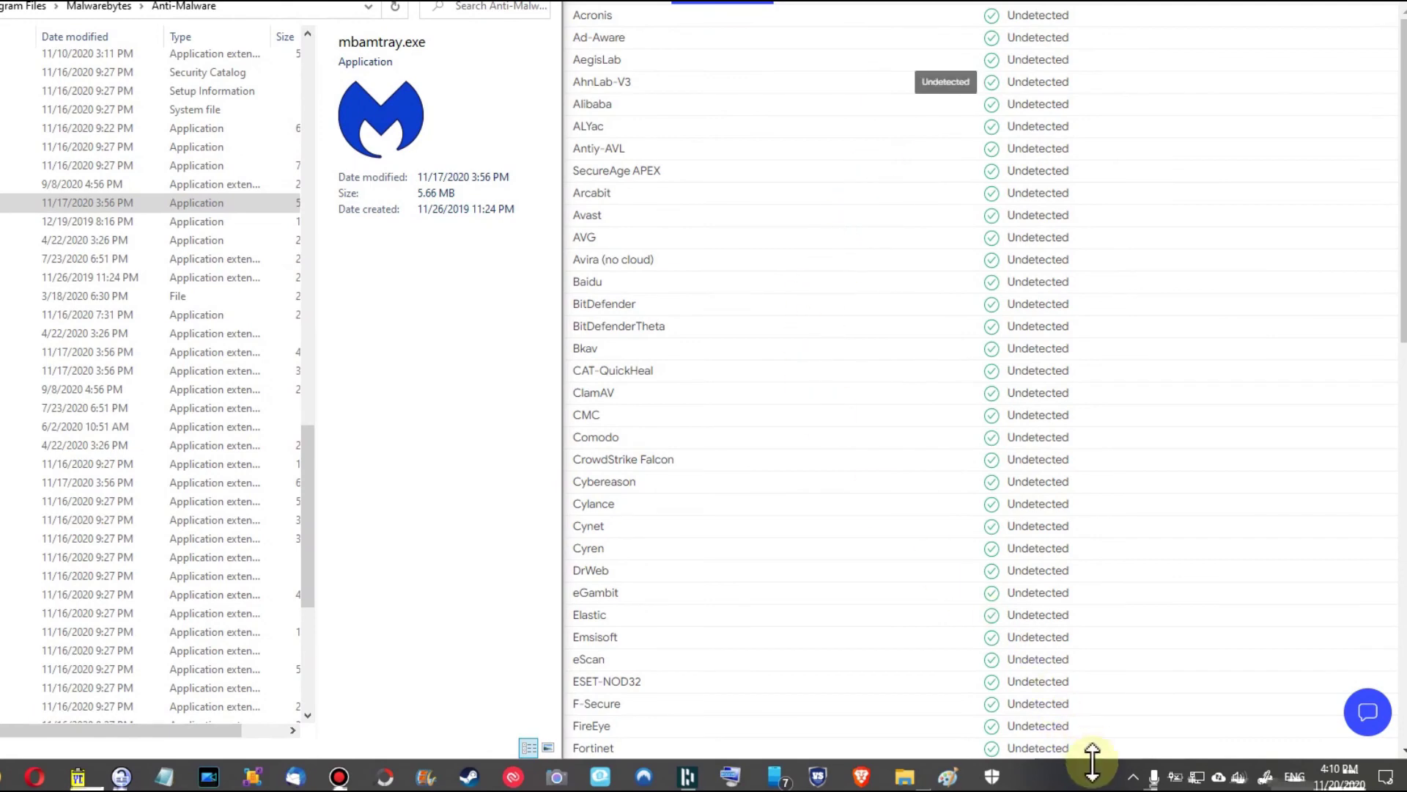
click(1133, 777)
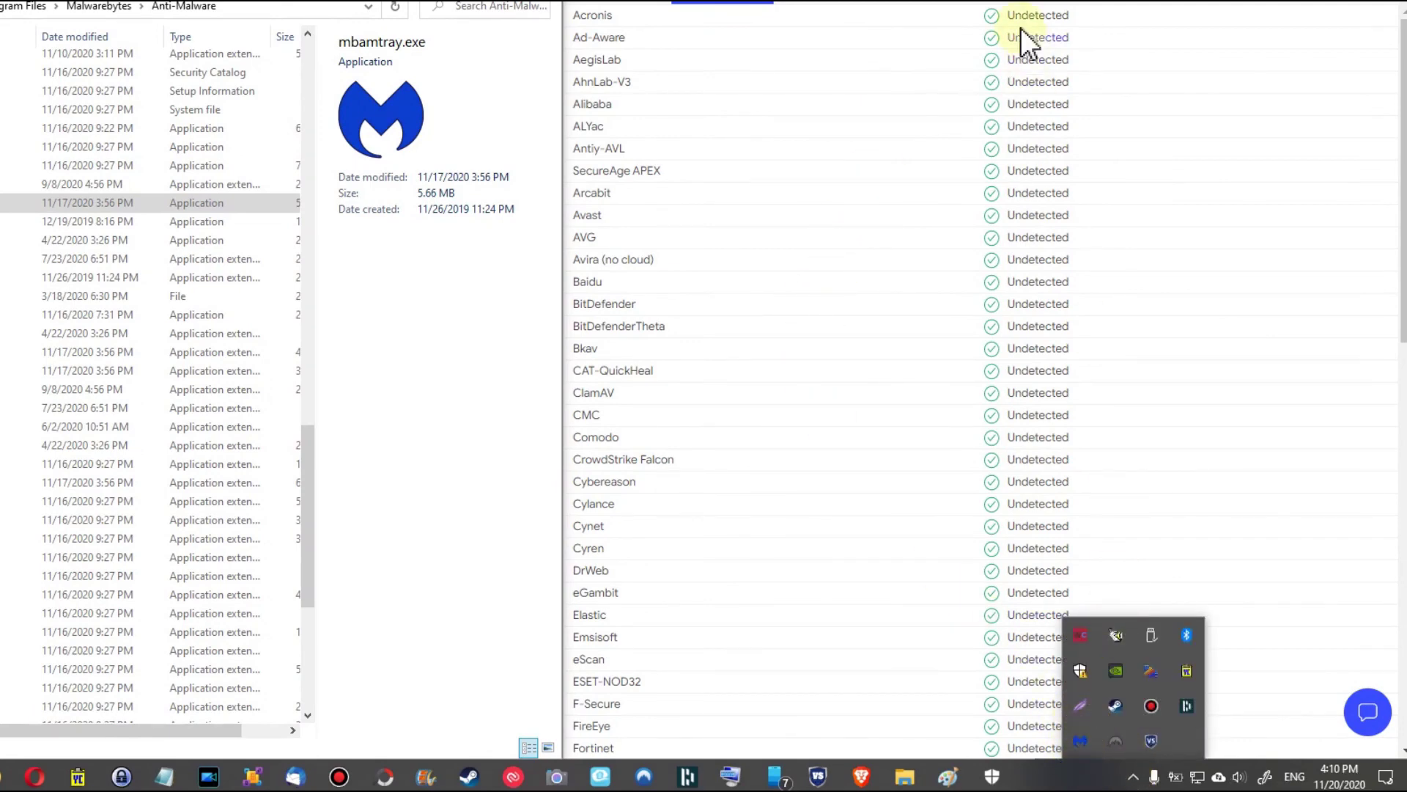
click(987, 11)
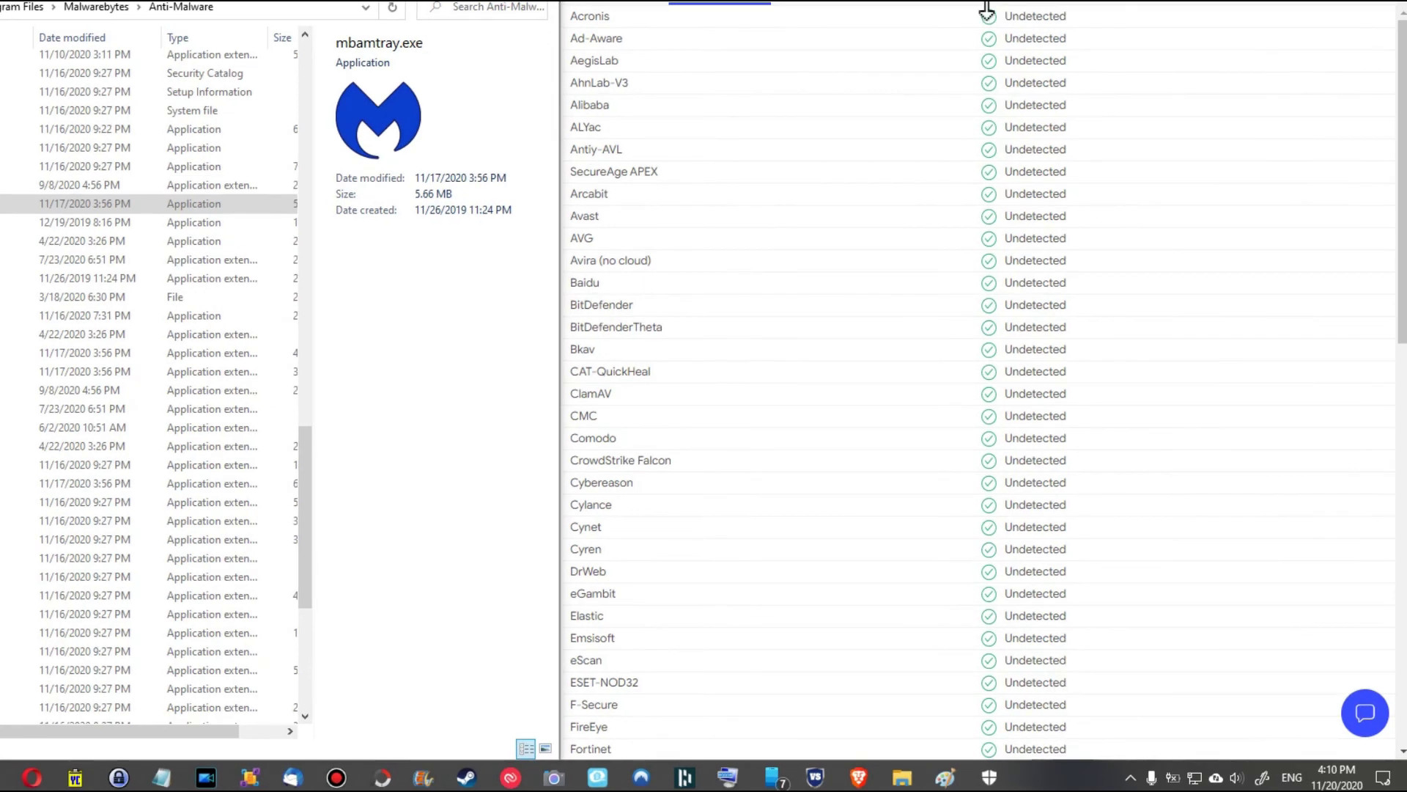